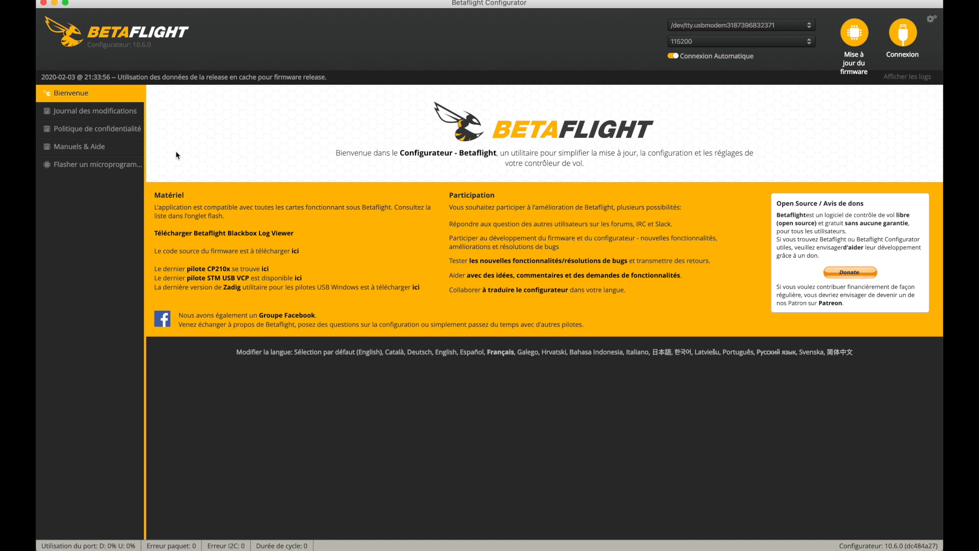
- Connect to the flight controller and run the version command in the CLI to read its firmware and board name
{"action": "left_click", "coordinate": [903, 33]}
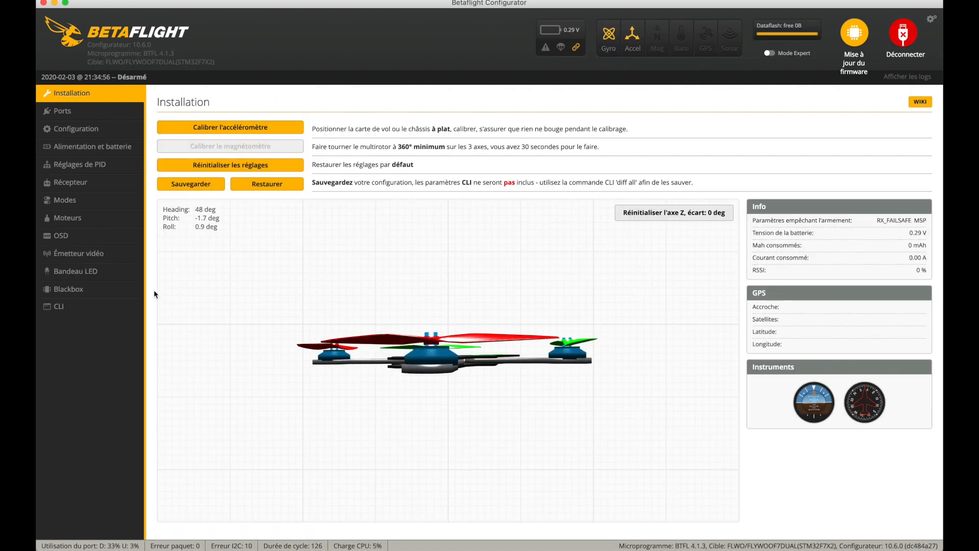
{"action": "left_click", "coordinate": [97, 309]}
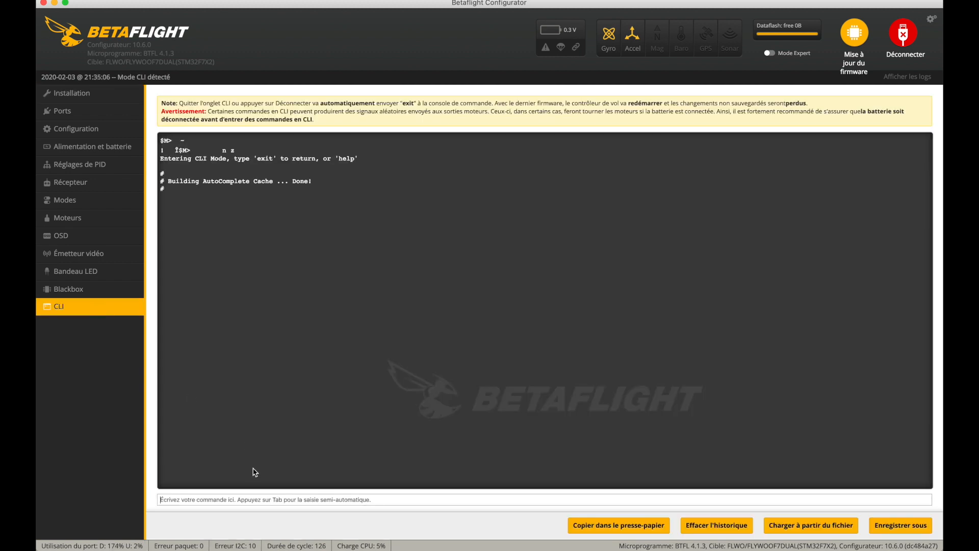
{"action": "left_click", "coordinate": [251, 496]}
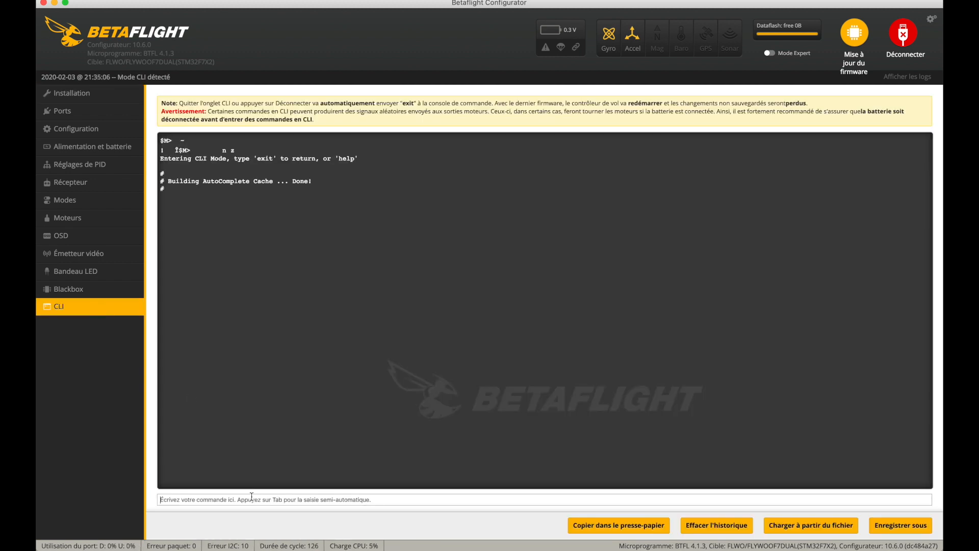
{"action": "type", "text": "version"}
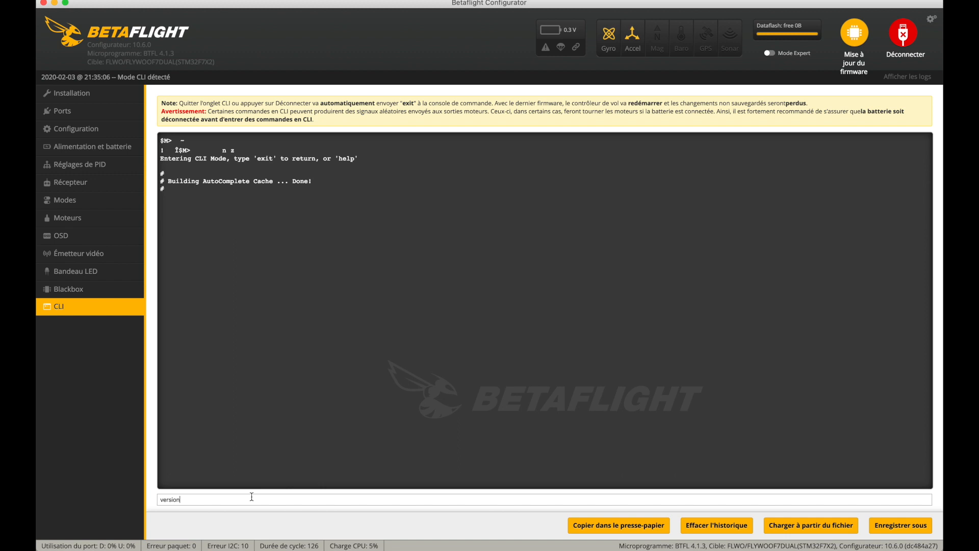
{"action": "key", "text": "Return"}
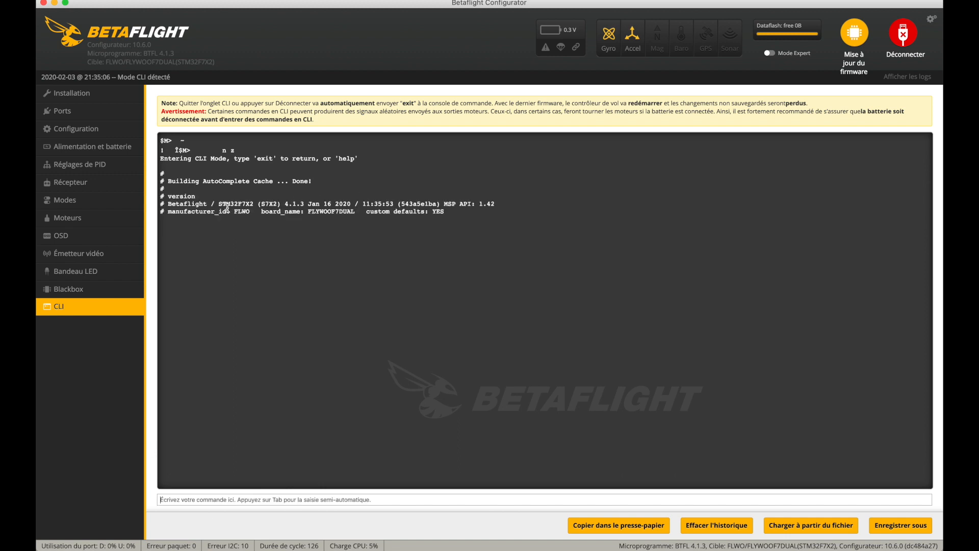
{"action": "left_click_drag", "start_coordinate": [171, 204], "coordinate": [510, 205]}
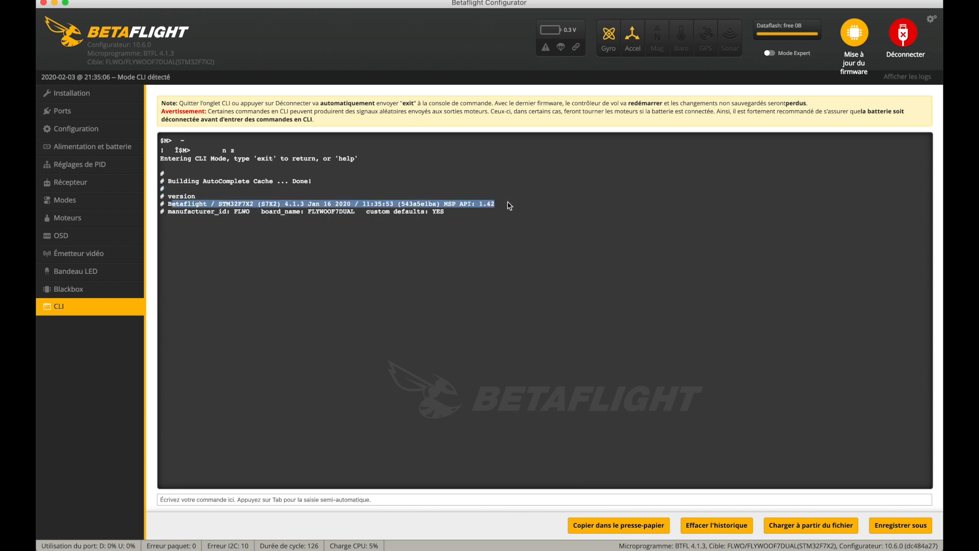
{"action": "left_click", "coordinate": [513, 239]}
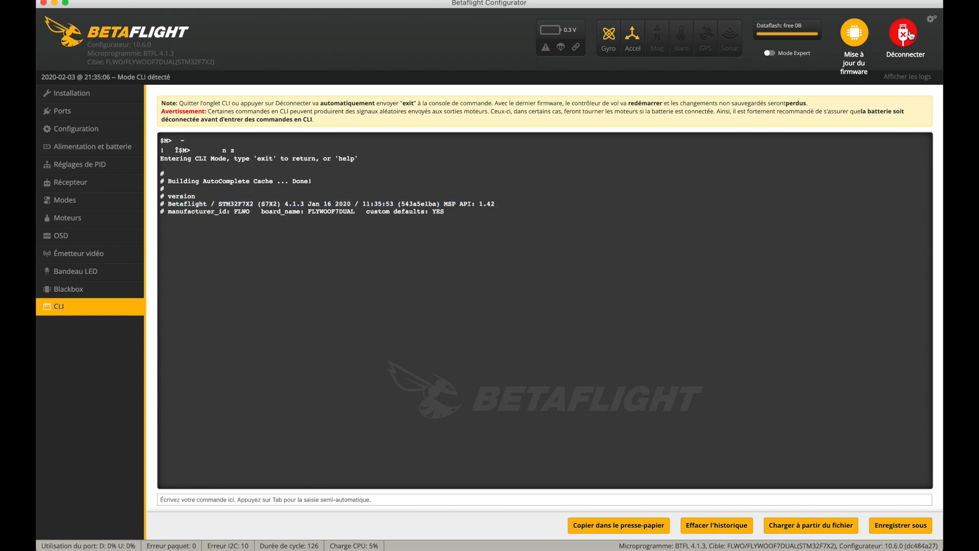
- Disconnect the board and select FLYWOOF7DUAL (Legacy) as the target board in the firmware flasher
{"action": "left_click", "coordinate": [903, 35]}
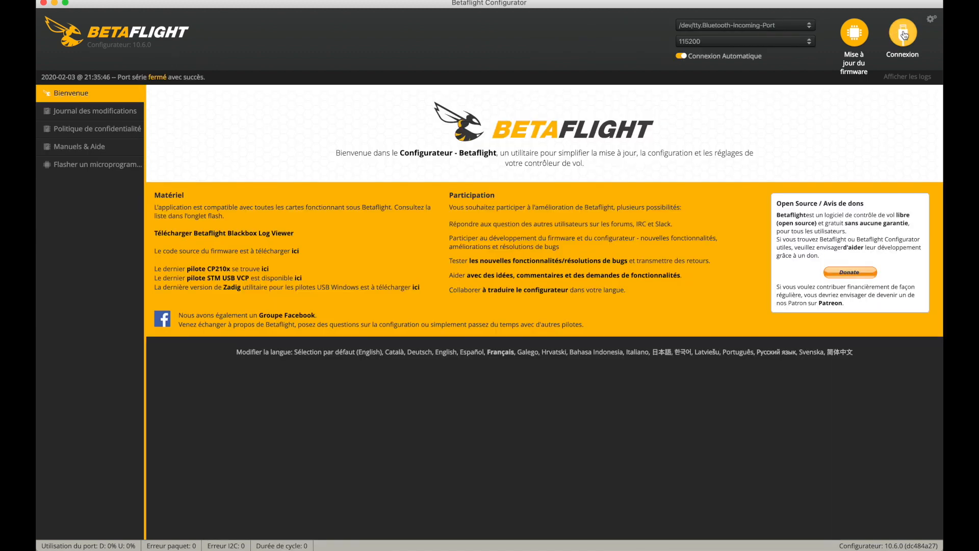
{"action": "left_click", "coordinate": [854, 30]}
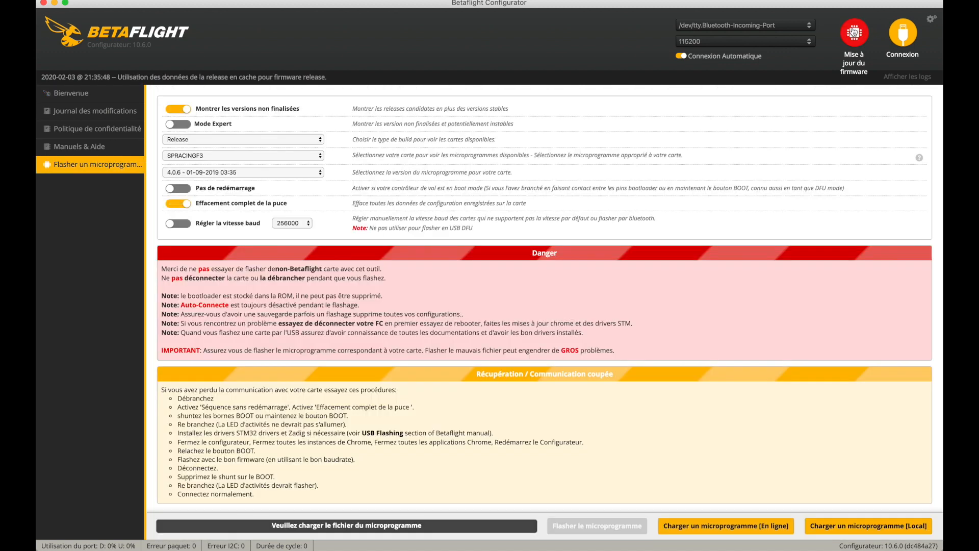
{"action": "left_click", "coordinate": [317, 155]}
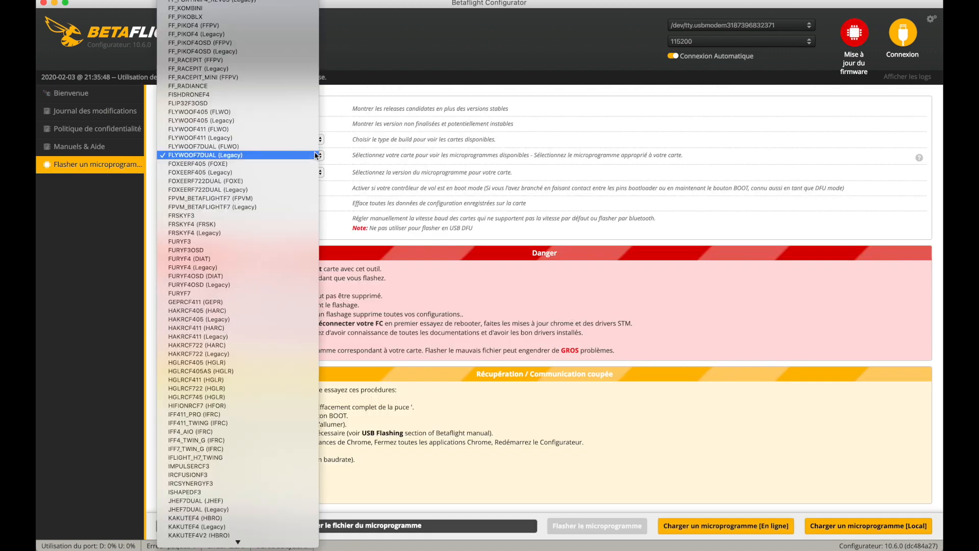
{"action": "left_click", "coordinate": [273, 158]}
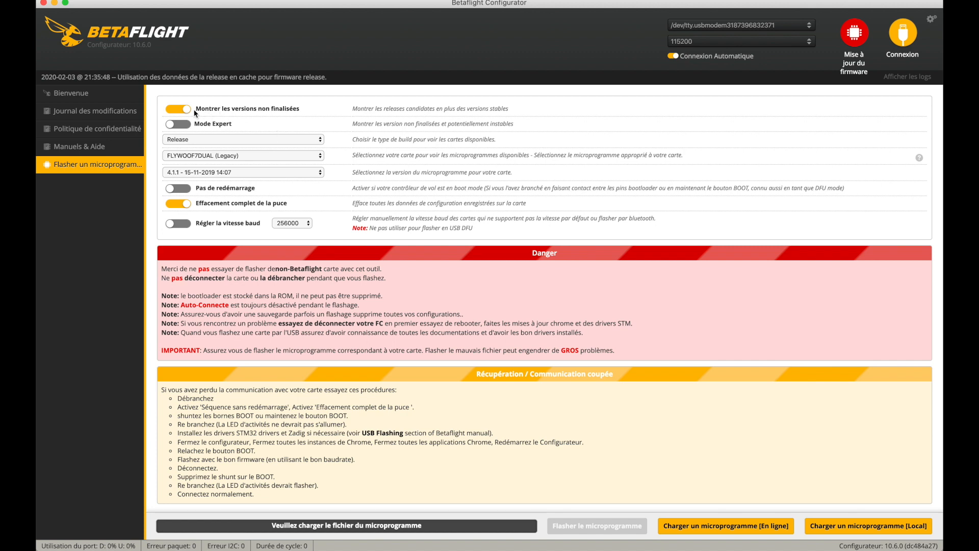
{"action": "left_click", "coordinate": [180, 109]}
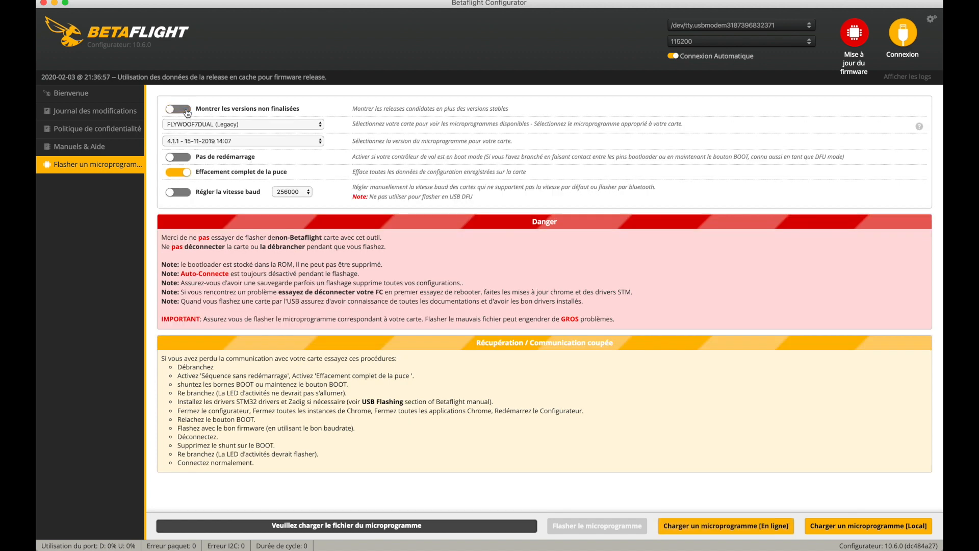
{"action": "left_click", "coordinate": [227, 142]}
{"action": "left_click", "coordinate": [216, 142]}
{"action": "left_click", "coordinate": [724, 533]}
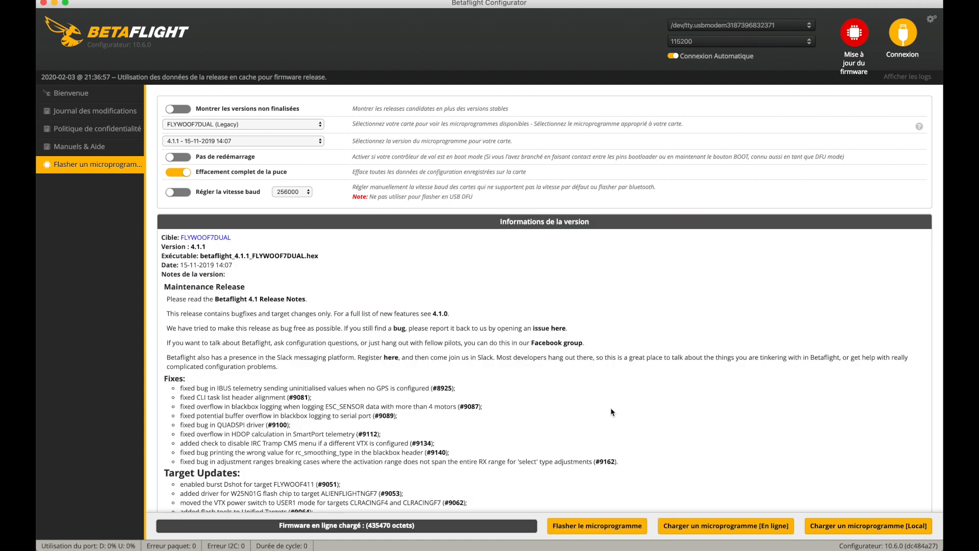
- Look over the release notes of the loaded firmware and flash it onto the board
{"action": "scroll", "coordinate": [396, 347], "scroll_direction": "down", "scroll_amount": 2}
{"action": "scroll", "coordinate": [395, 345], "scroll_direction": "down", "scroll_amount": 2}
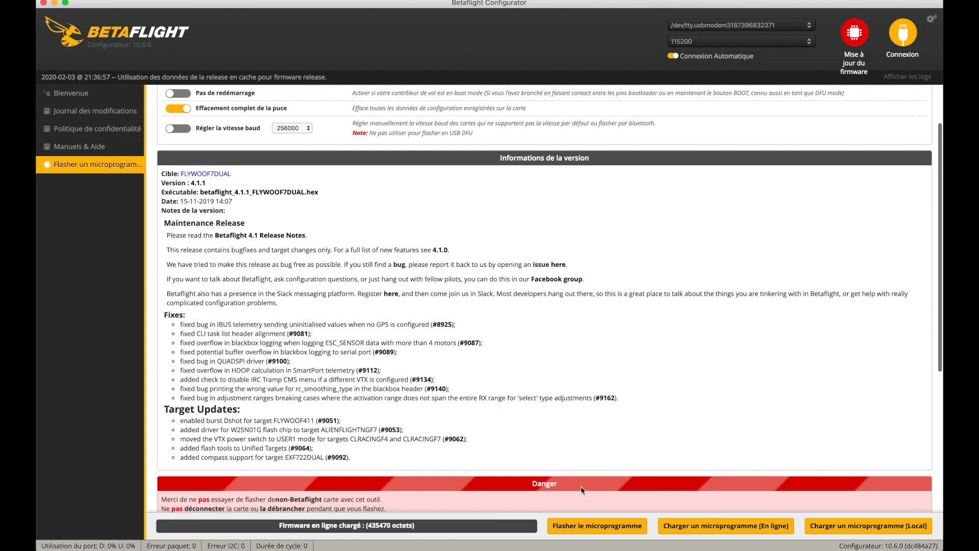
{"action": "left_click", "coordinate": [568, 527]}
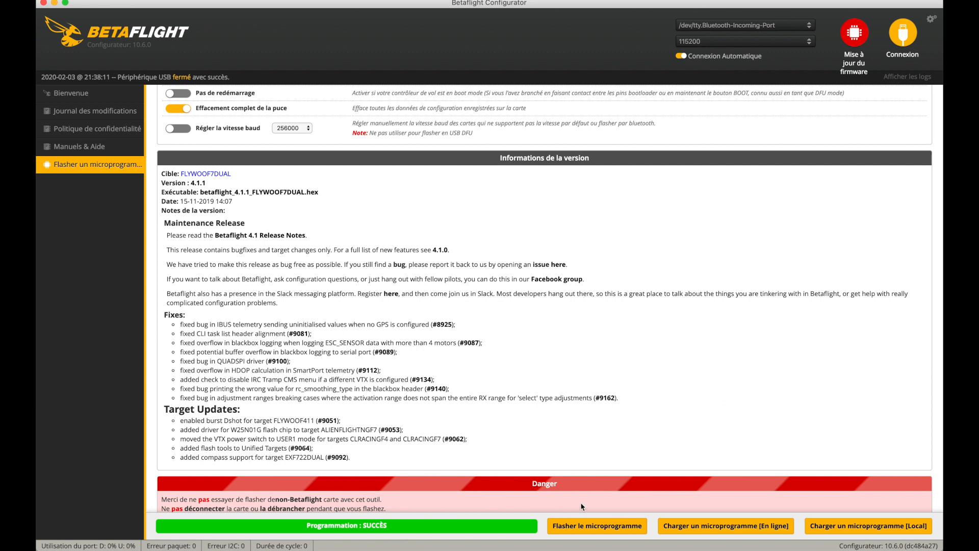
- Leave the firmware flasher, reconnect to the board and calibrate the accelerometer
{"action": "left_click", "coordinate": [852, 50]}
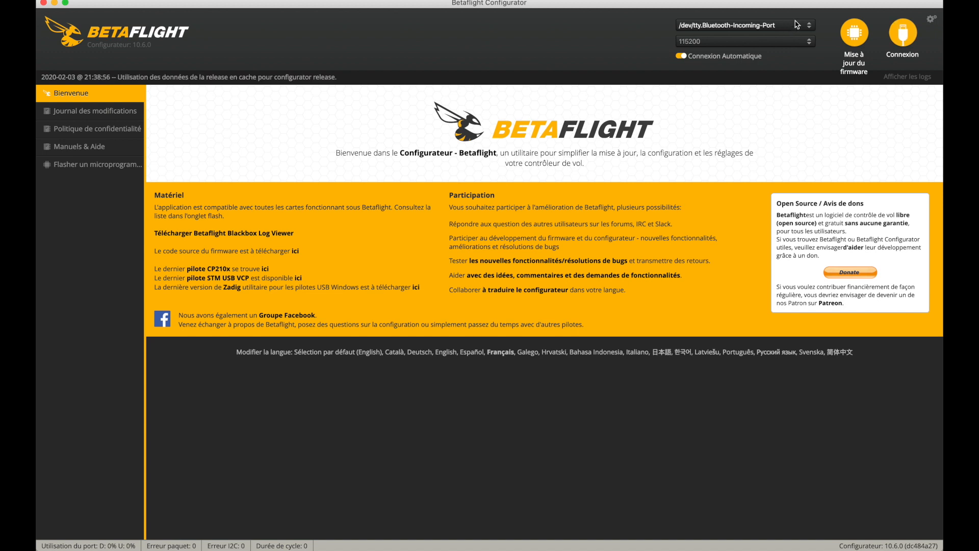
{"action": "left_click", "coordinate": [796, 23]}
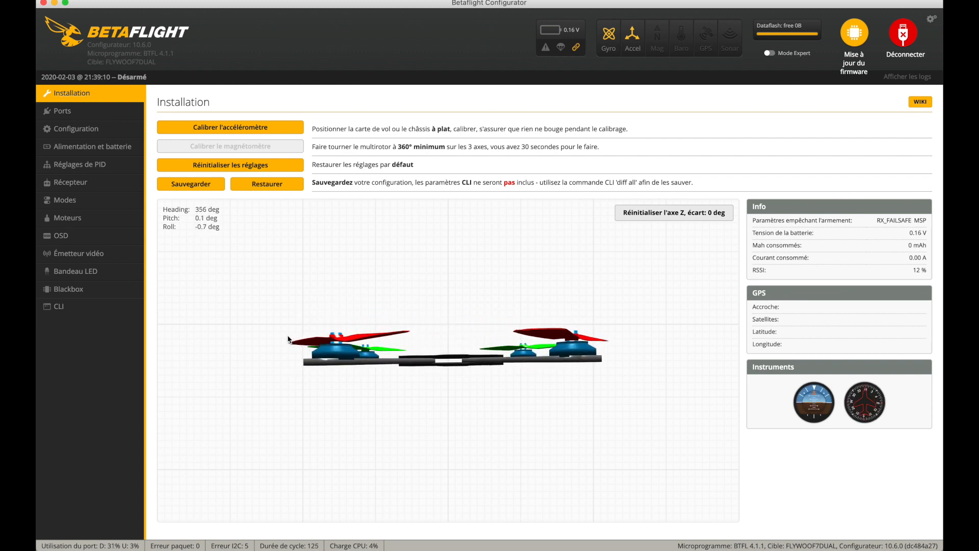
{"action": "left_click", "coordinate": [253, 131]}
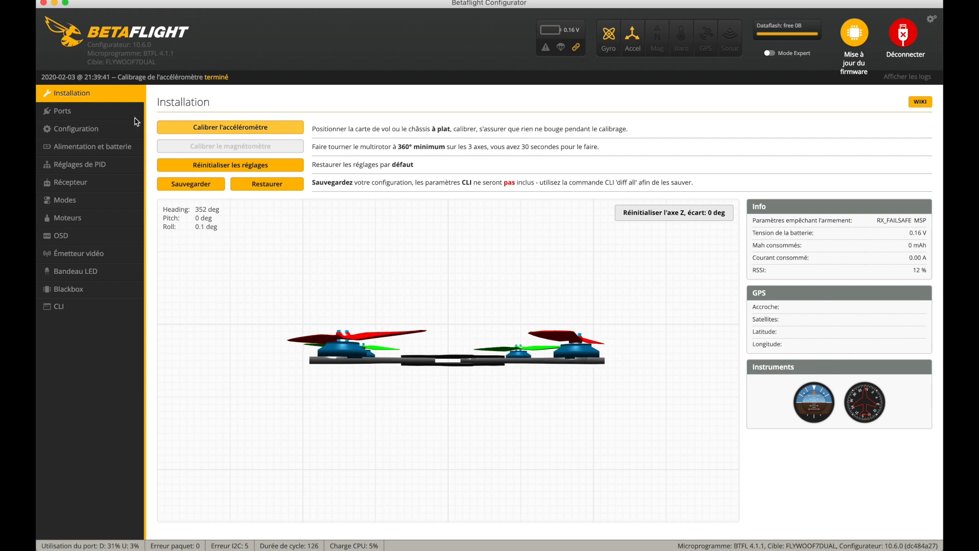
- Enable Serial Rx on UART1 and MSP on UART3 in the port settings
{"action": "left_click", "coordinate": [106, 112]}
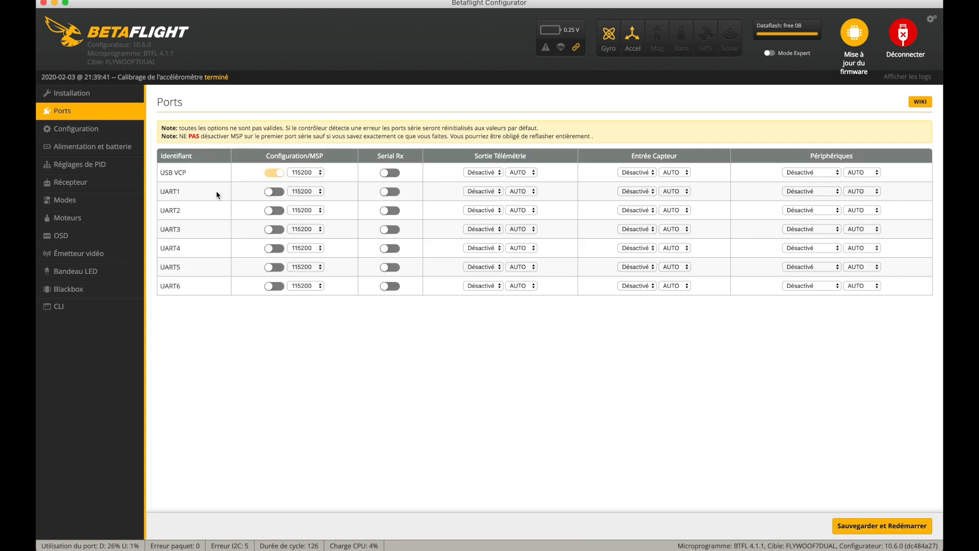
{"action": "left_click", "coordinate": [388, 192]}
{"action": "left_click", "coordinate": [271, 230]}
- Set the sensor input to GPS on UART4 and ESC on UART6, saving the port settings with a reboot
{"action": "left_click", "coordinate": [650, 249]}
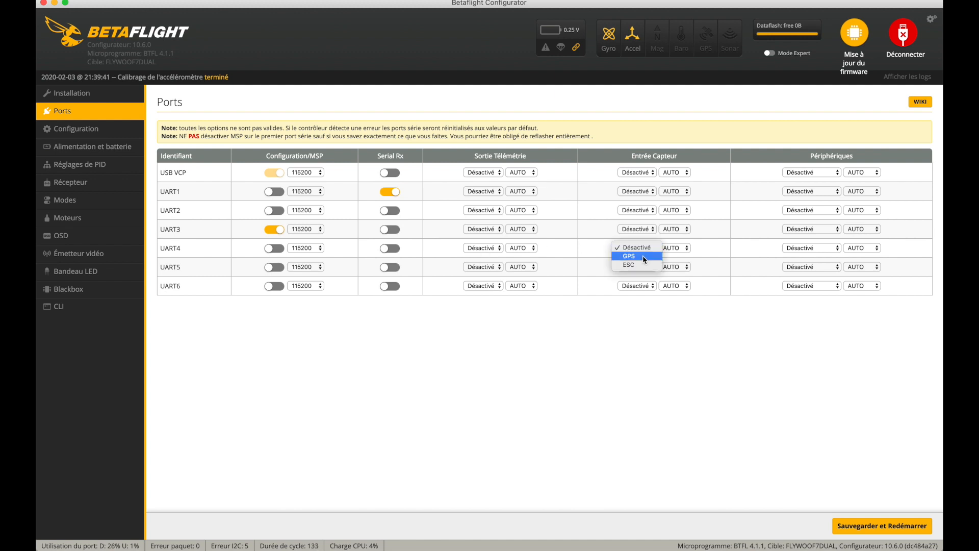
{"action": "left_click", "coordinate": [644, 256]}
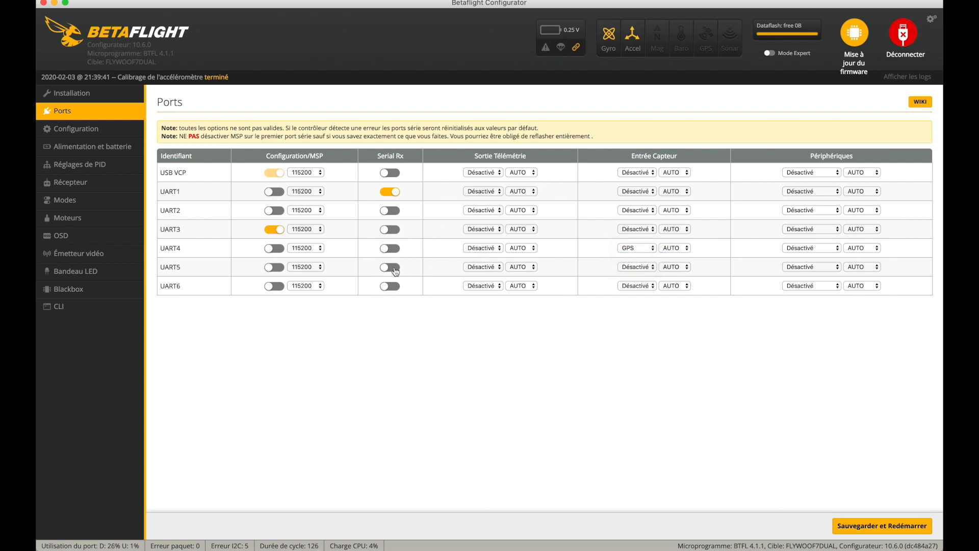
{"action": "left_click", "coordinate": [635, 287]}
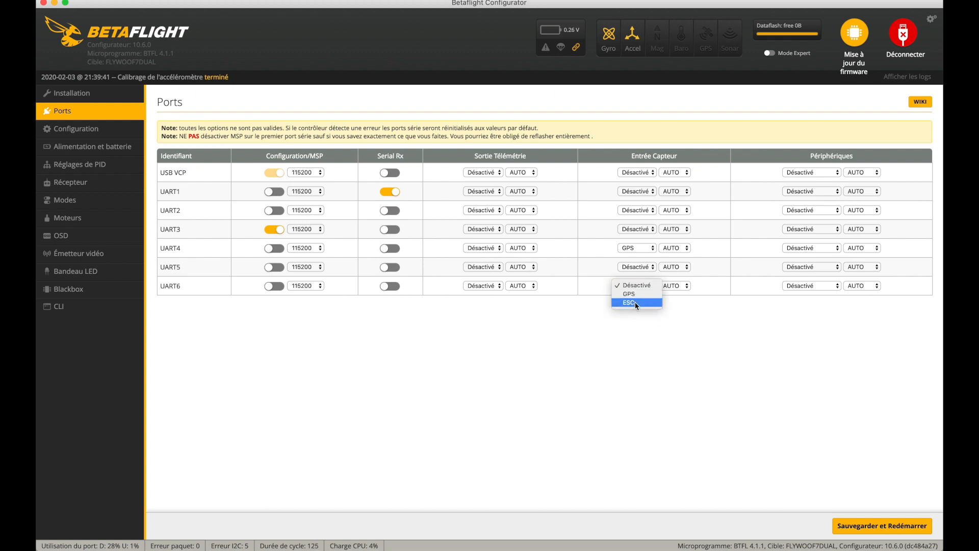
{"action": "left_click", "coordinate": [635, 303]}
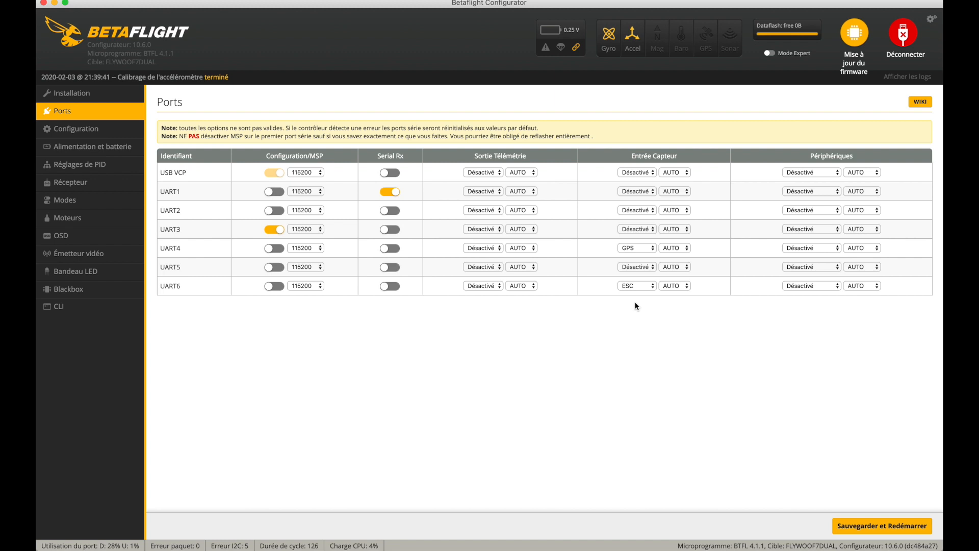
{"action": "left_click", "coordinate": [878, 525]}
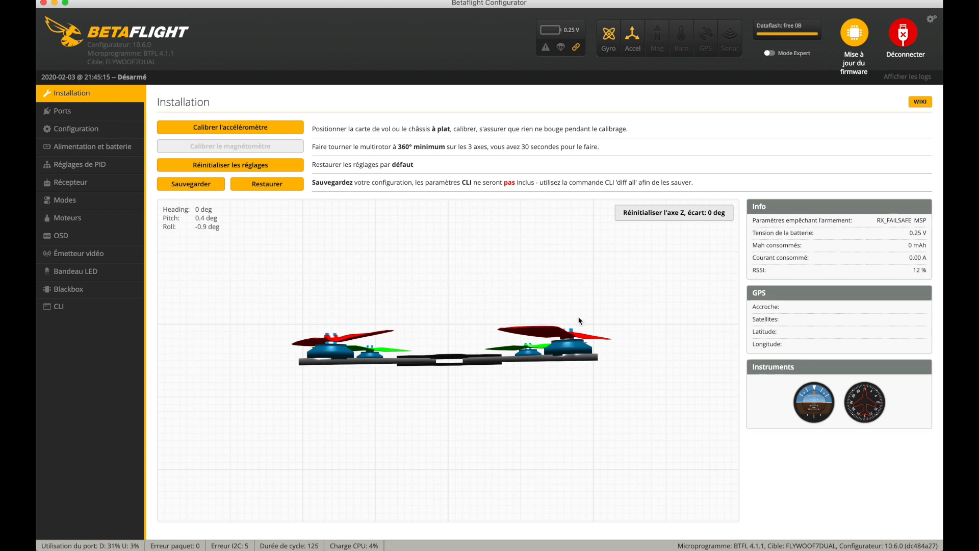
- Check the saved port settings and select Quad X as the mixer type in the configuration
{"action": "left_click", "coordinate": [62, 111]}
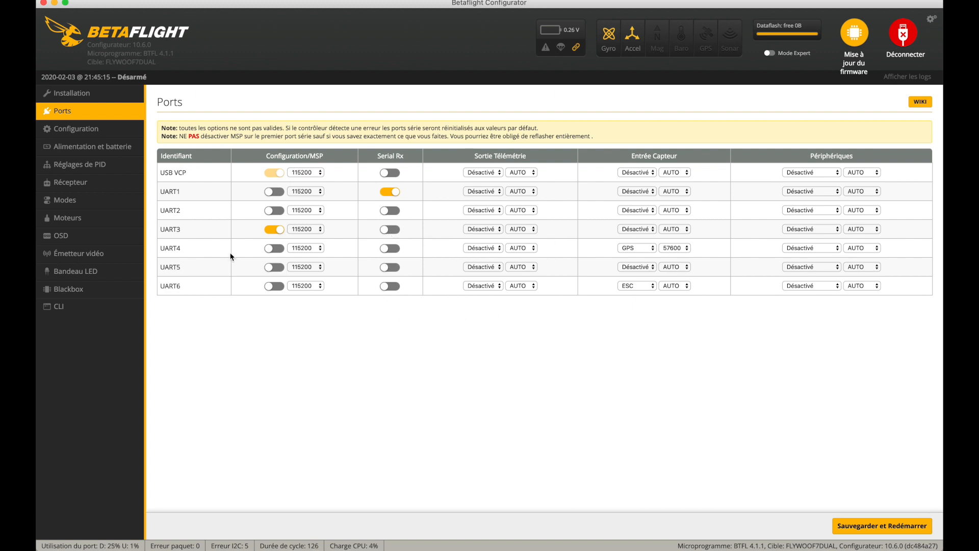
{"action": "left_click", "coordinate": [108, 136]}
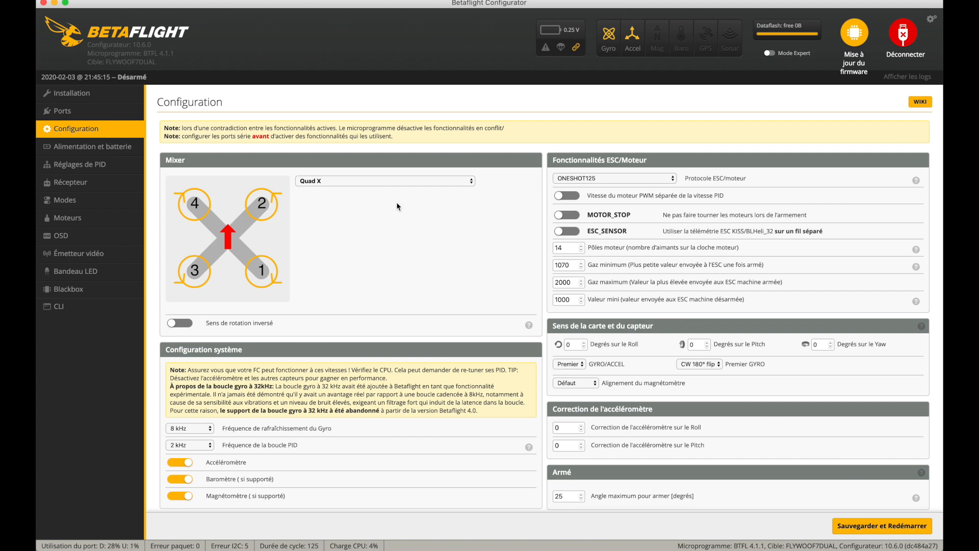
{"action": "left_click", "coordinate": [409, 182]}
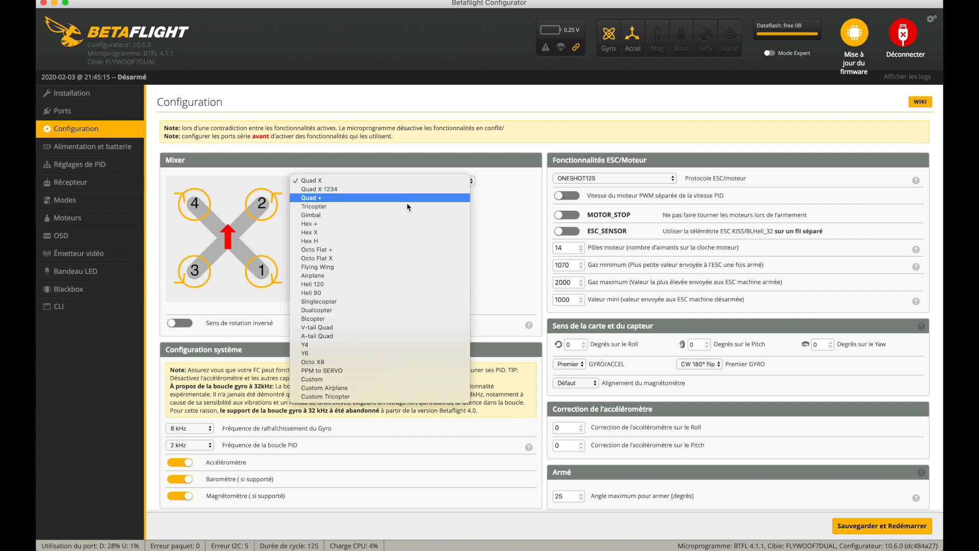
{"action": "left_click", "coordinate": [374, 182]}
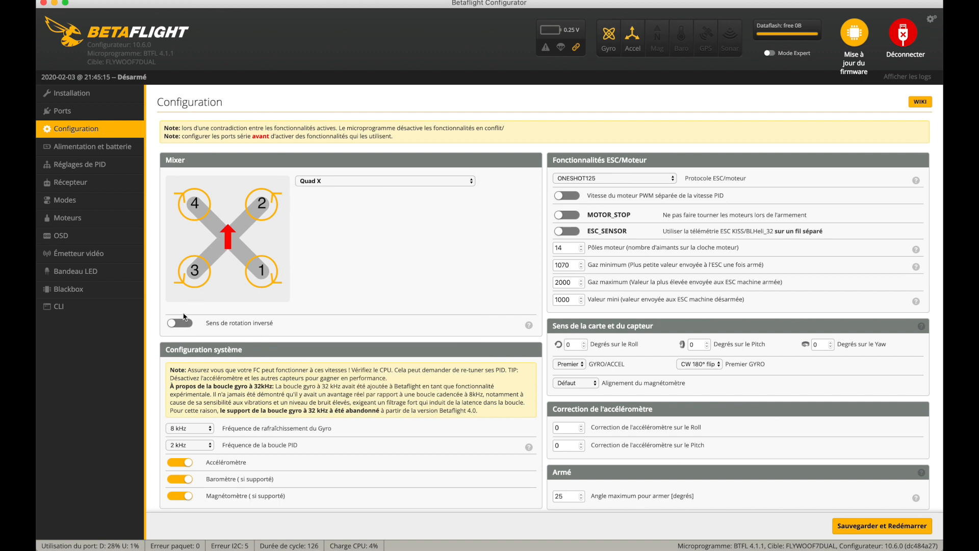
- Set the ESC/motor protocol to DSHOT600 and the minimum motor throttle value to 4.5 percent
{"action": "left_click", "coordinate": [649, 180]}
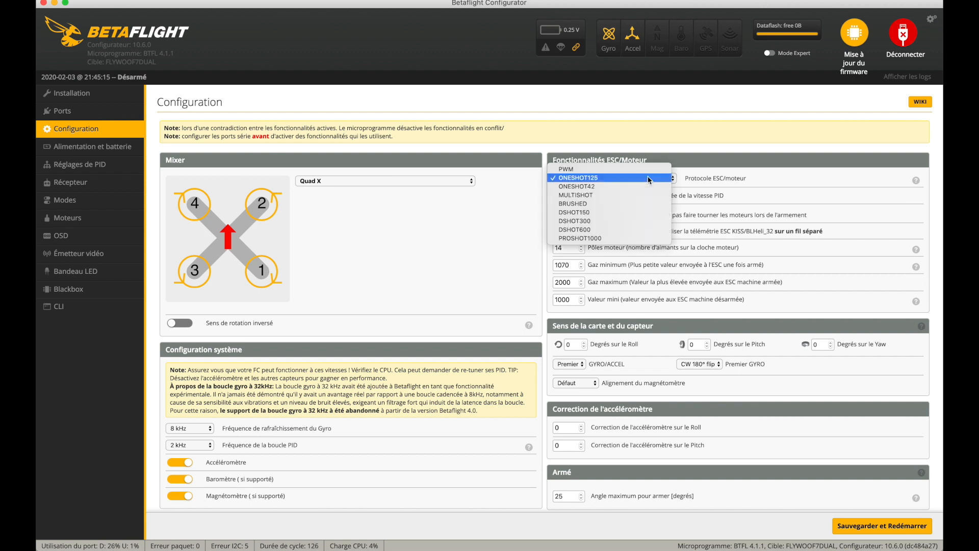
{"action": "left_click", "coordinate": [642, 229]}
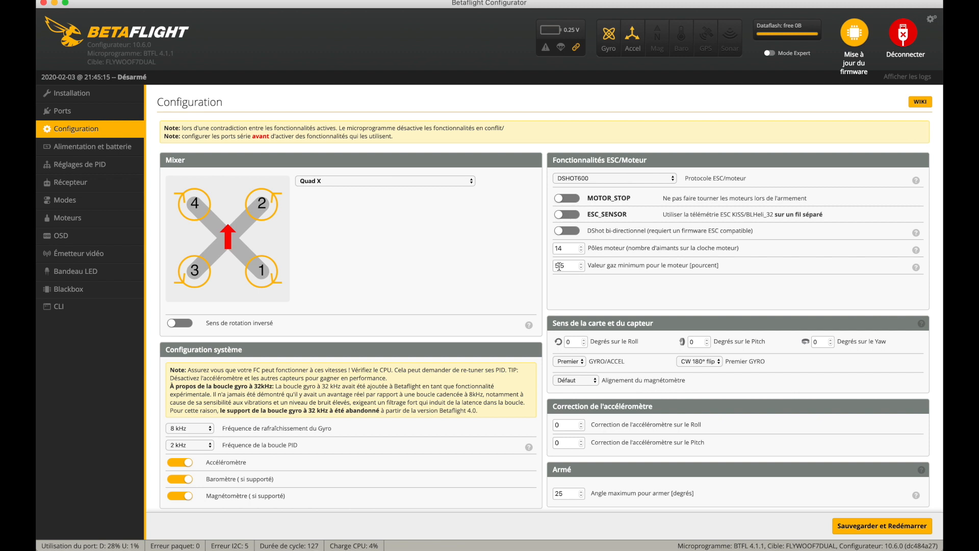
{"action": "key", "text": "BackSpace"}
{"action": "type", "text": "4"}
- Set the maximum arming angle to 180 degrees and the PID loop frequency to 8 kHz
{"action": "scroll", "coordinate": [559, 435], "scroll_direction": "down", "scroll_amount": 4}
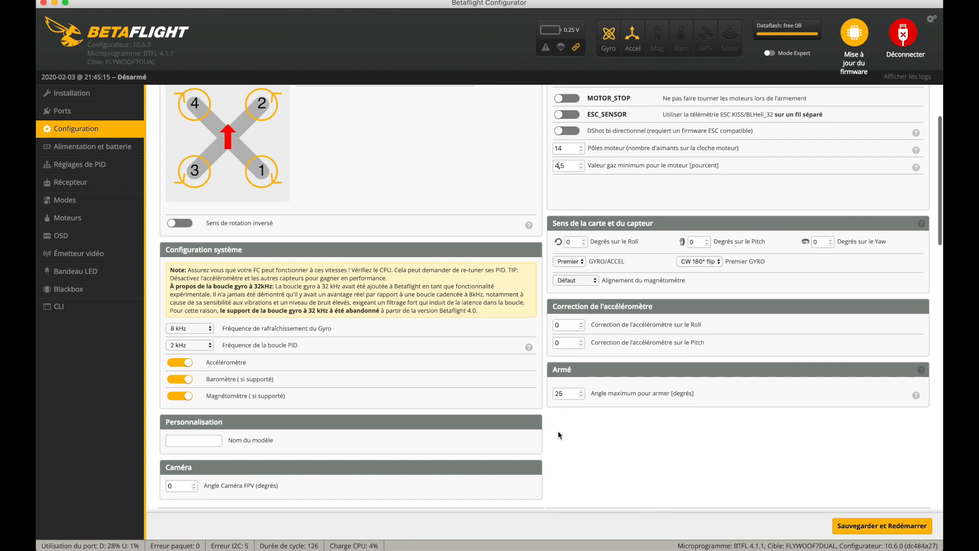
{"action": "left_click_drag", "start_coordinate": [567, 394], "coordinate": [545, 394]}
{"action": "type", "text": "180"}
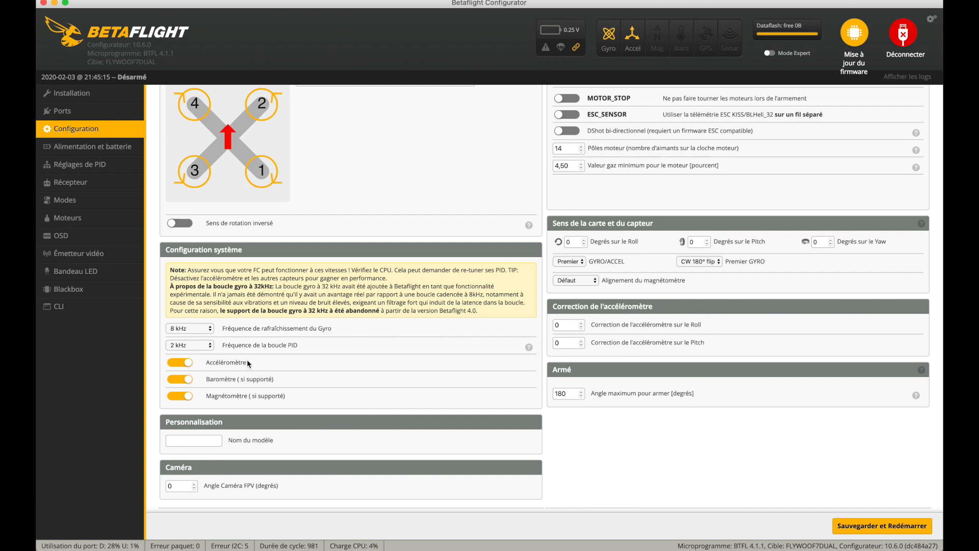
{"action": "left_click", "coordinate": [210, 346]}
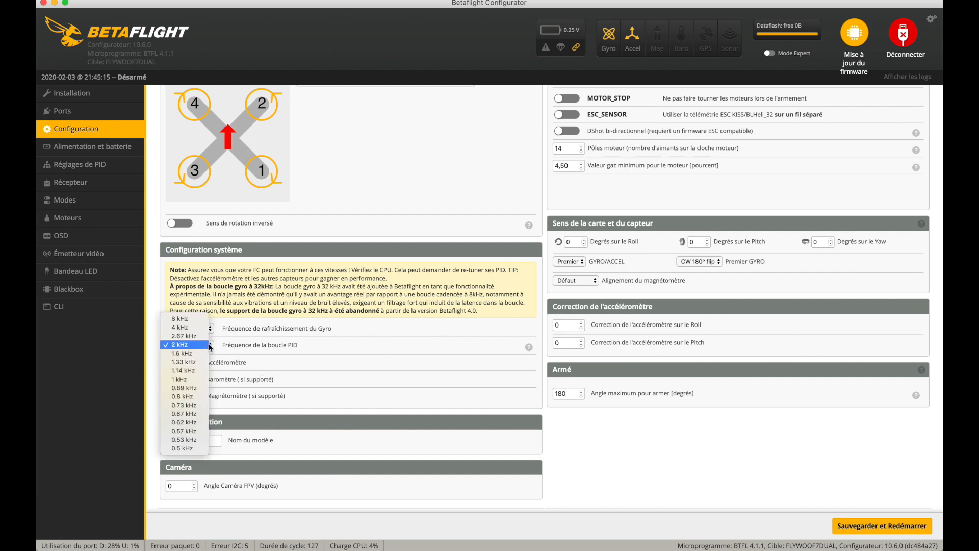
{"action": "left_click", "coordinate": [199, 319]}
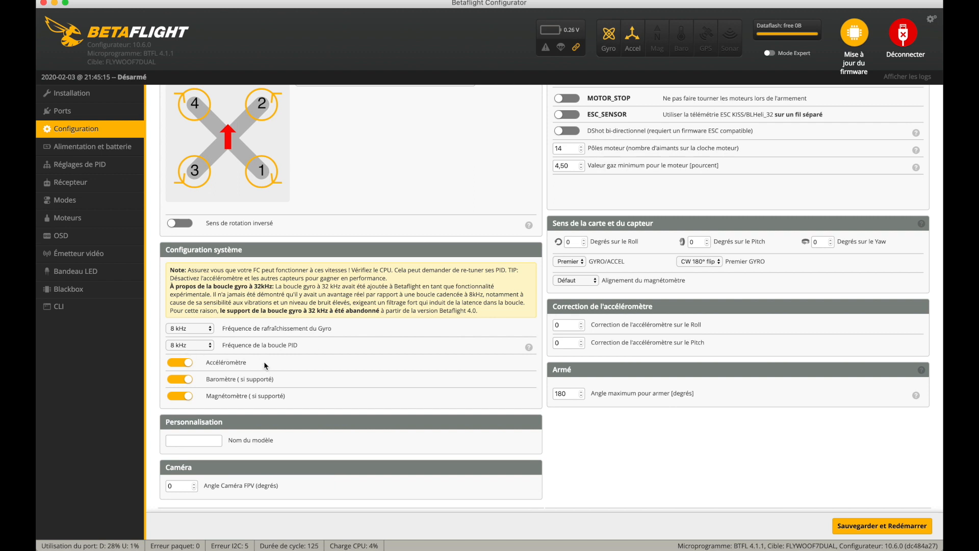
{"action": "scroll", "coordinate": [266, 366], "scroll_direction": "down", "scroll_amount": 5}
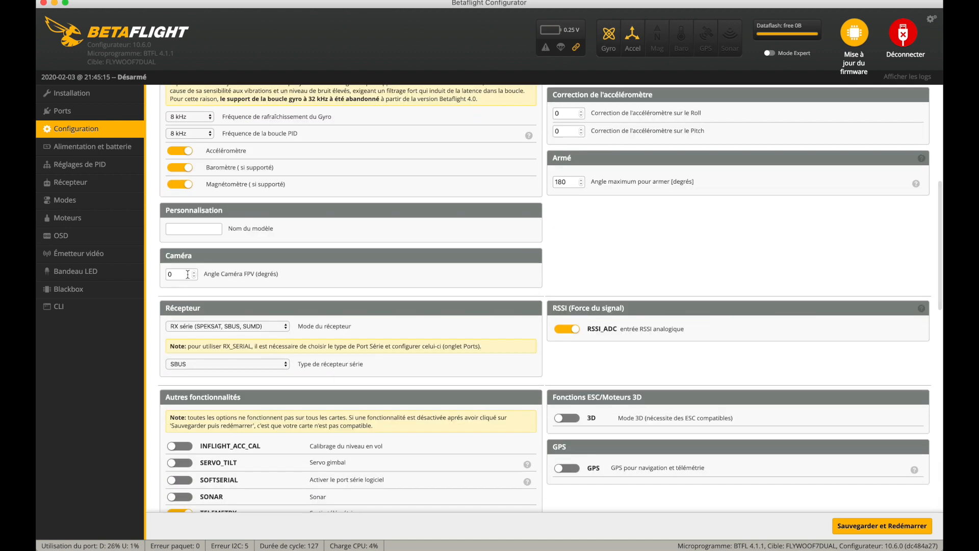
- Check the available receiver modes and serial receiver types in the receiver configuration
{"action": "scroll", "coordinate": [188, 274], "scroll_direction": "down", "scroll_amount": 2}
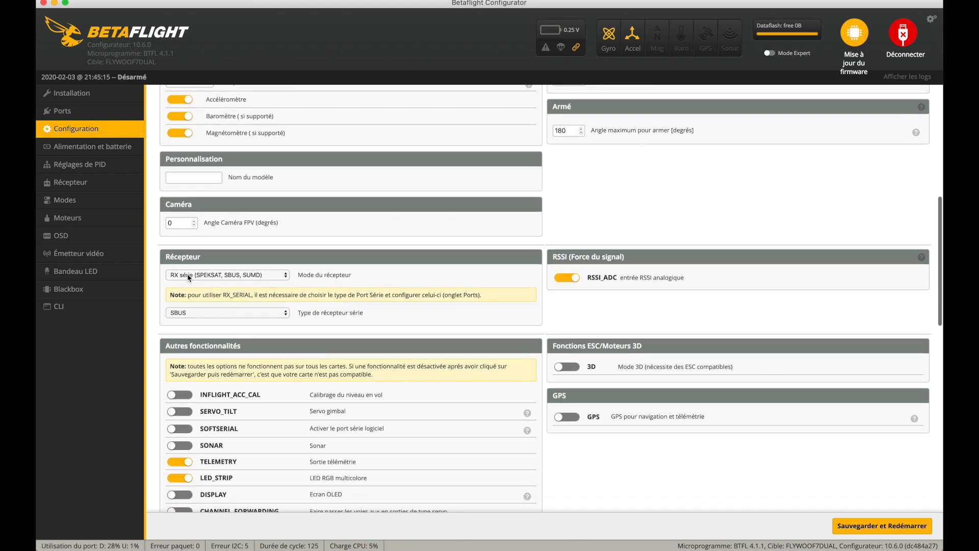
{"action": "scroll", "coordinate": [187, 276], "scroll_direction": "down", "scroll_amount": 1}
{"action": "left_click", "coordinate": [203, 260]}
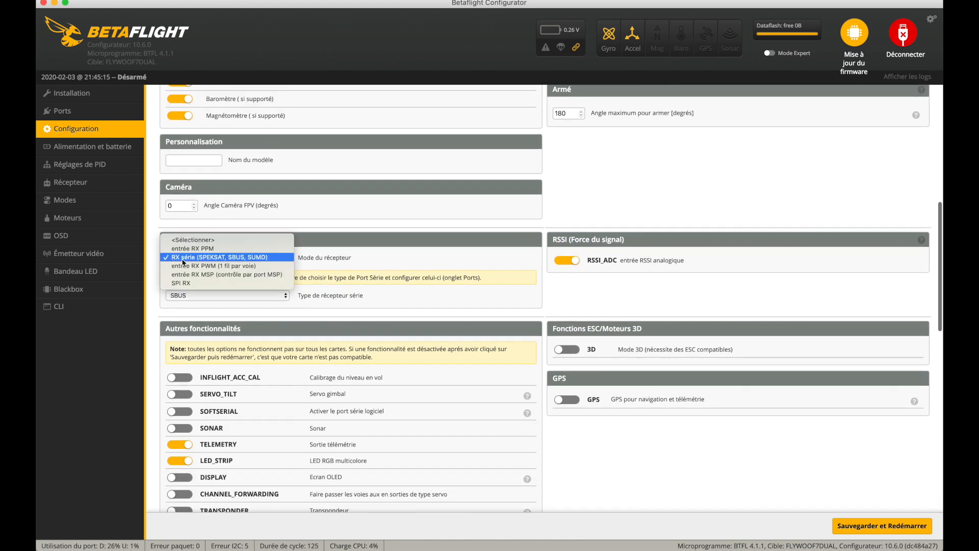
{"action": "left_click", "coordinate": [218, 302]}
{"action": "left_click", "coordinate": [217, 299]}
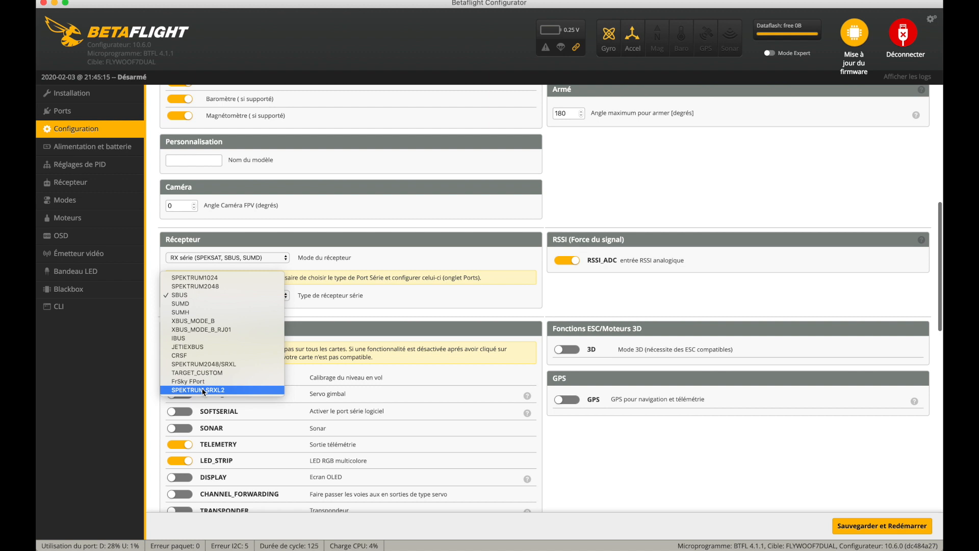
{"action": "left_click", "coordinate": [428, 306]}
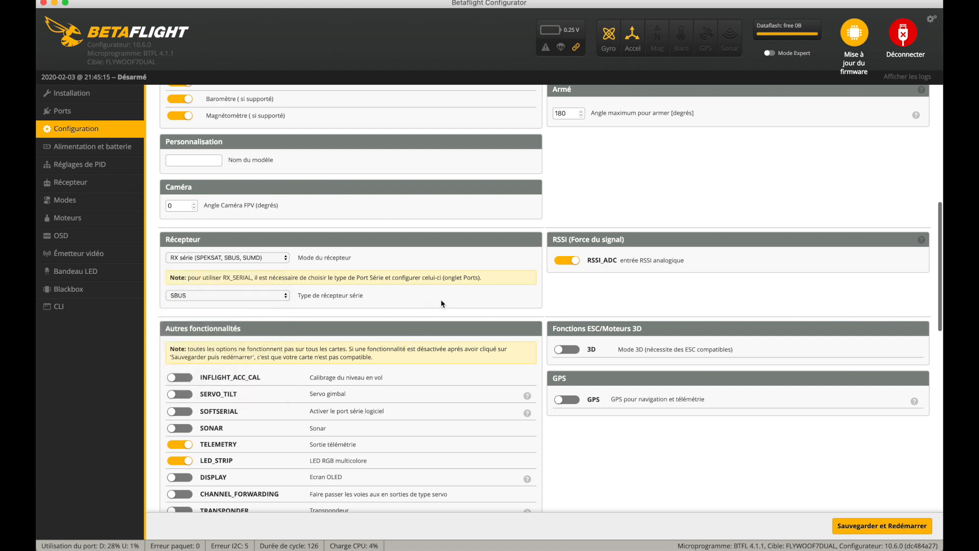
- Disable the RSSI_ADC analog input and enable GPS with the NMEA protocol
{"action": "scroll", "coordinate": [459, 298], "scroll_direction": "down", "scroll_amount": 3}
{"action": "left_click", "coordinate": [565, 176]}
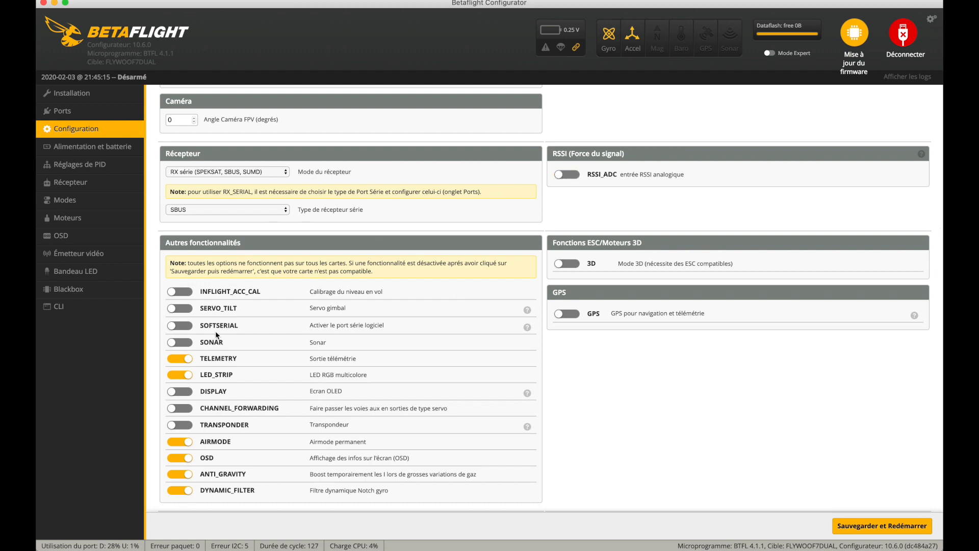
{"action": "scroll", "coordinate": [659, 204], "scroll_direction": "down", "scroll_amount": 2}
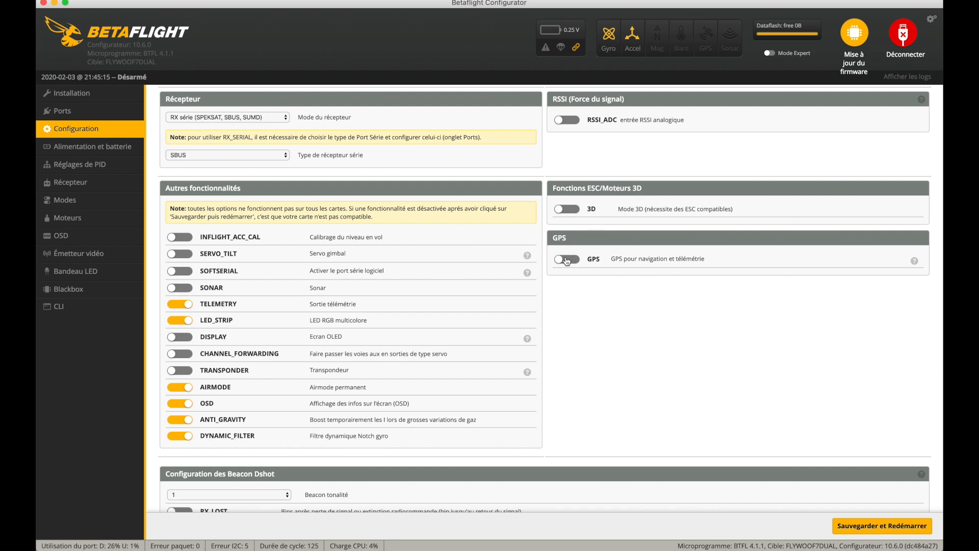
{"action": "left_click", "coordinate": [568, 260]}
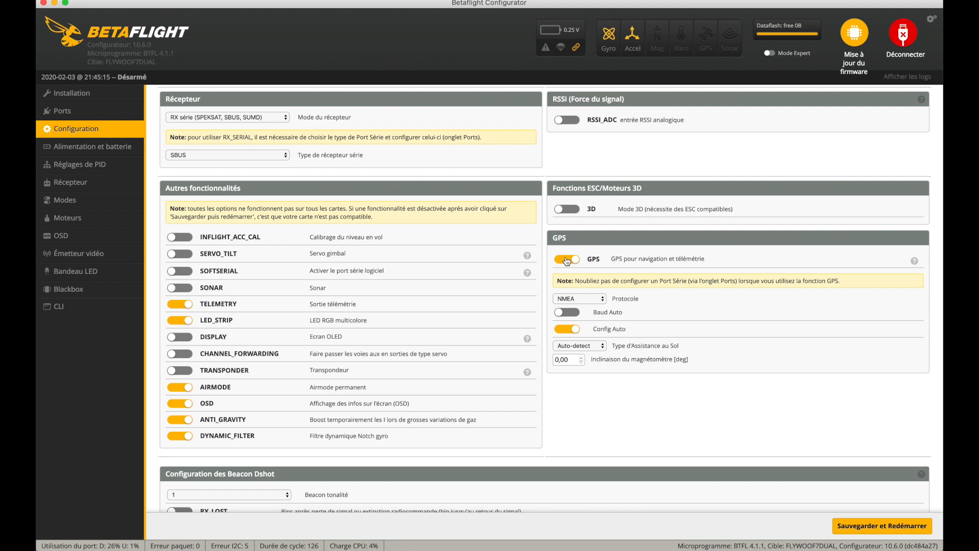
{"action": "left_click", "coordinate": [592, 299]}
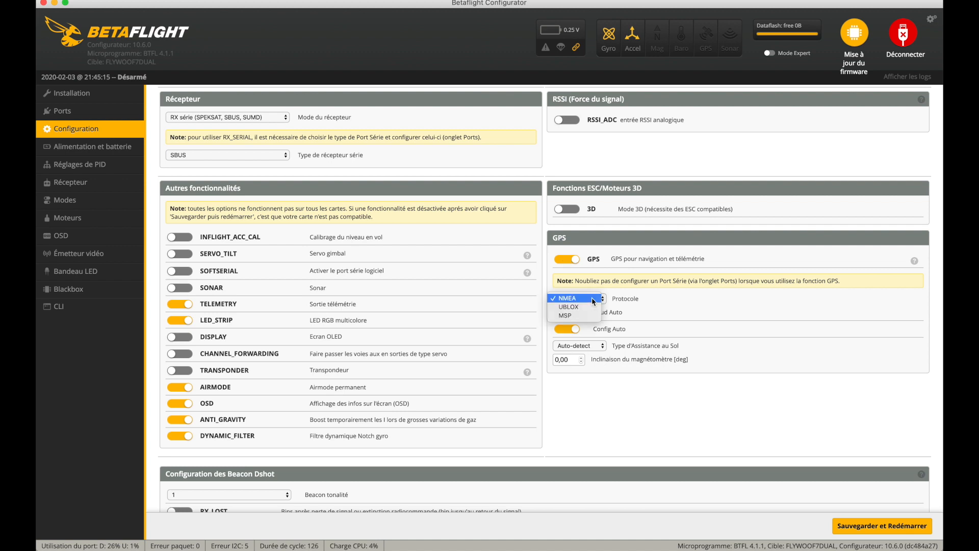
{"action": "left_click", "coordinate": [593, 300]}
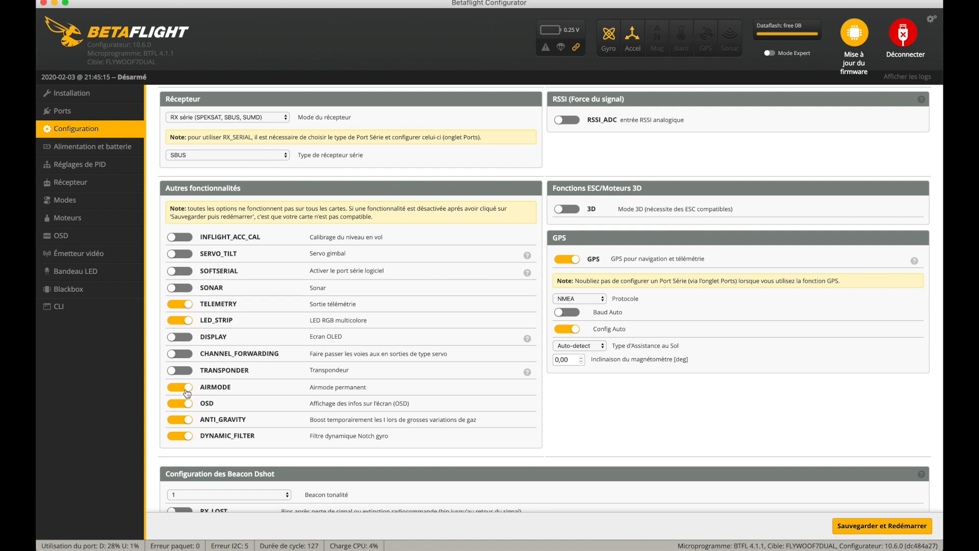
- Set the Dshot beacon tone to 4 and enable its RX_LOST and RX_SET beeps
{"action": "scroll", "coordinate": [187, 393], "scroll_direction": "down", "scroll_amount": 5}
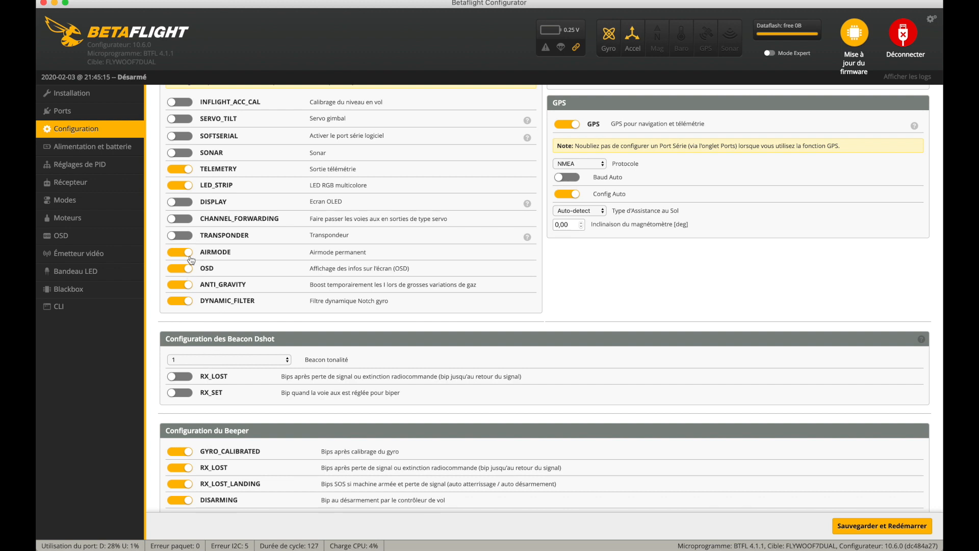
{"action": "left_click", "coordinate": [204, 360]}
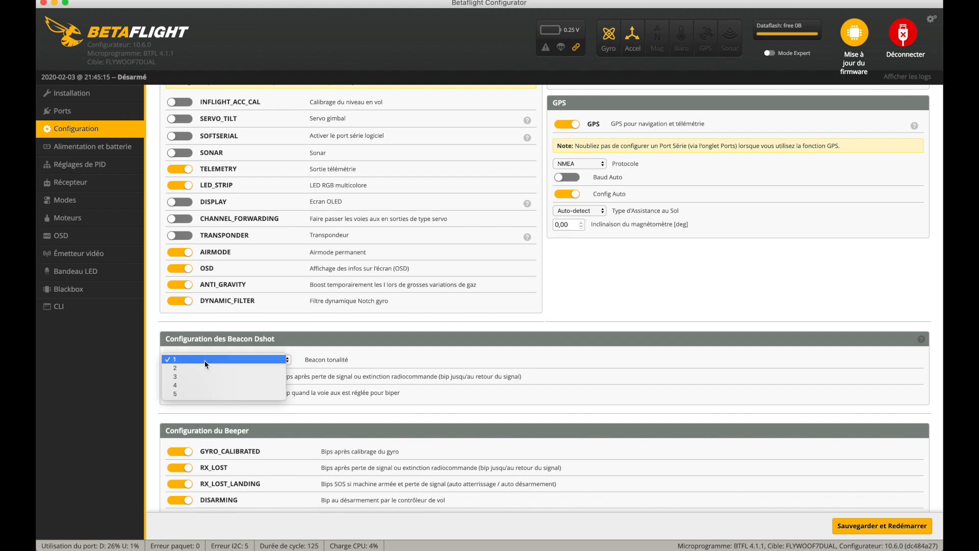
{"action": "left_click", "coordinate": [203, 385]}
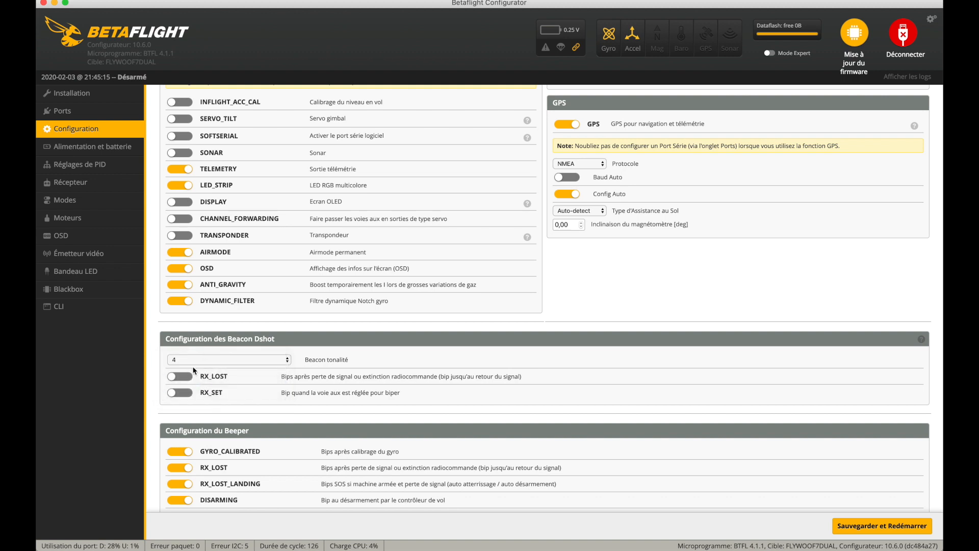
{"action": "left_click", "coordinate": [182, 378]}
{"action": "left_click", "coordinate": [182, 393]}
- Review the beeper and other feature settings, and save the configuration with a reboot
{"action": "scroll", "coordinate": [411, 391], "scroll_direction": "down", "scroll_amount": 5}
{"action": "scroll", "coordinate": [231, 309], "scroll_direction": "down", "scroll_amount": 3}
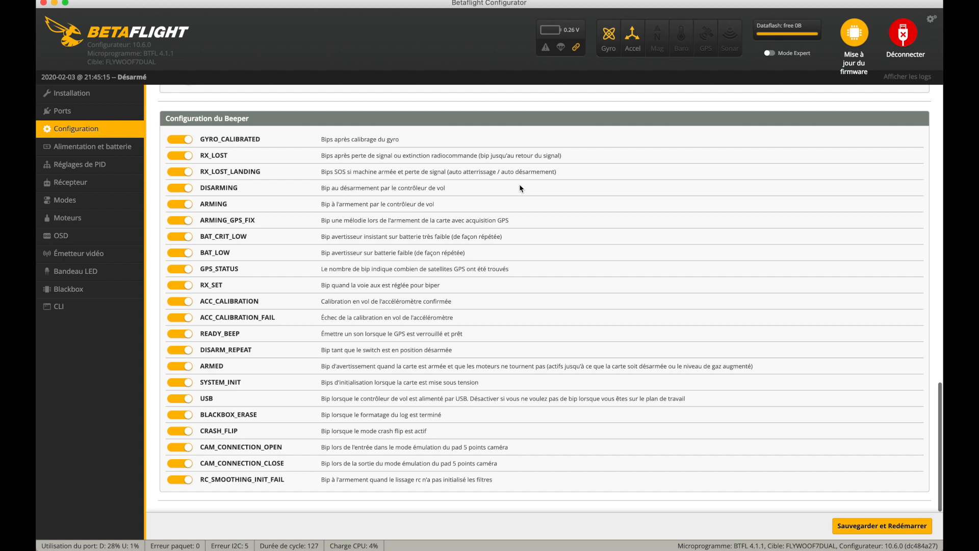
{"action": "scroll", "coordinate": [520, 184], "scroll_direction": "up", "scroll_amount": 10}
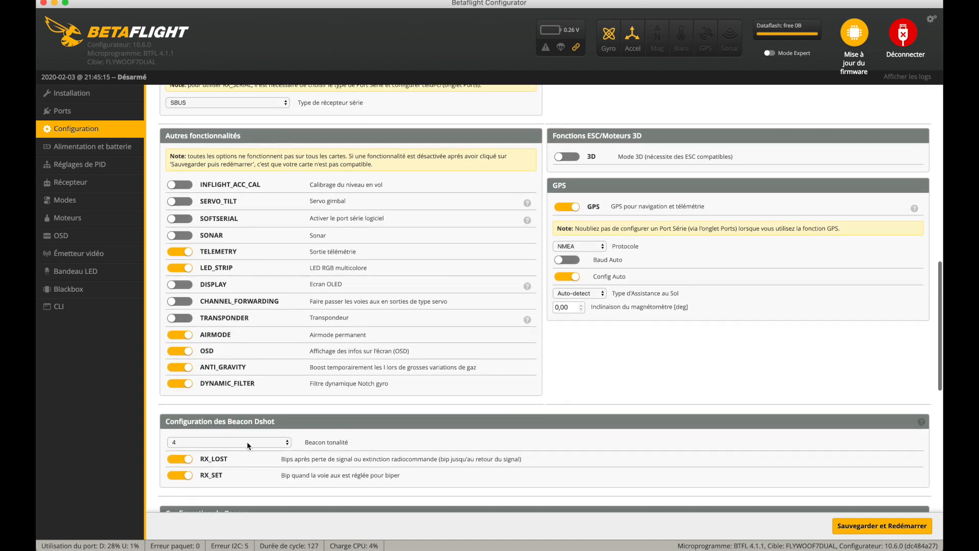
{"action": "scroll", "coordinate": [386, 443], "scroll_direction": "up", "scroll_amount": 15}
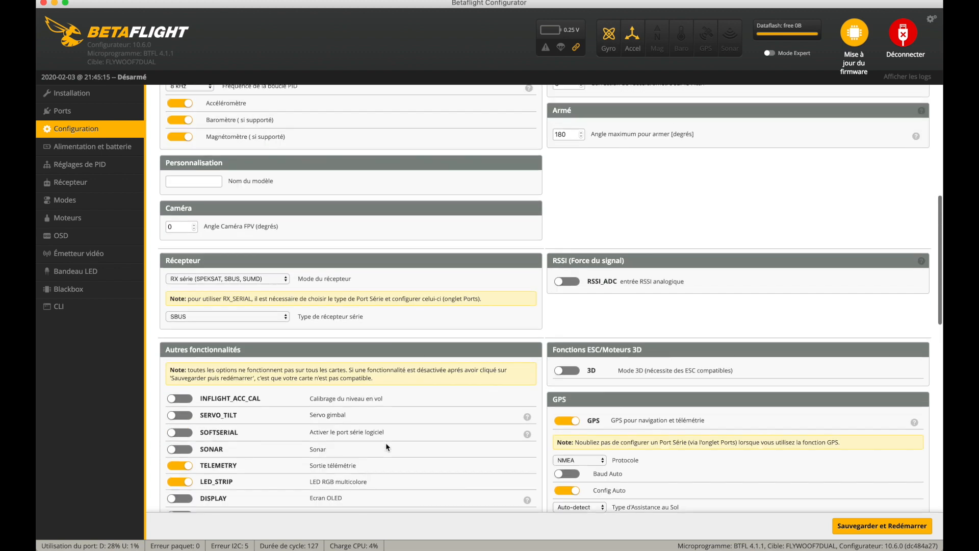
{"action": "left_click", "coordinate": [850, 530]}
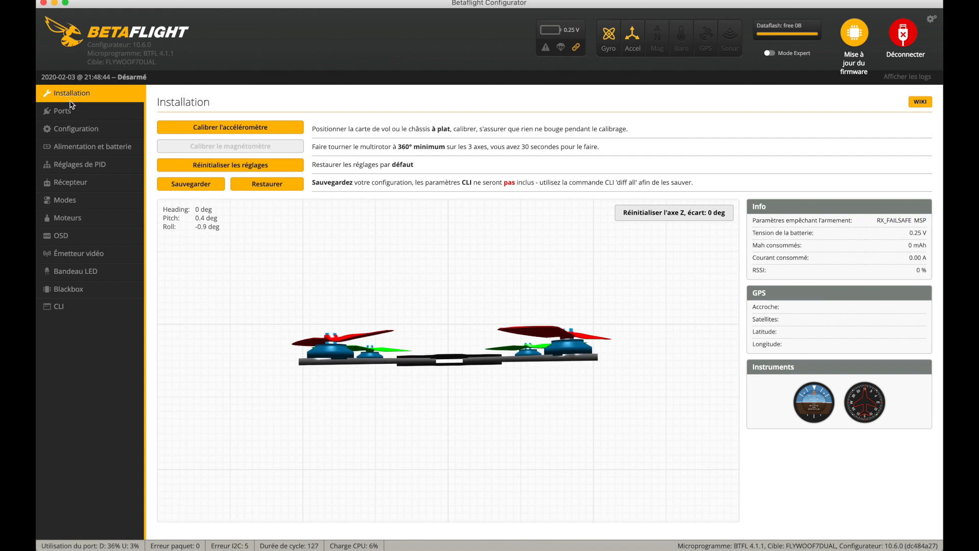
- Set the battery capacity to 1800 mAh in the power and battery settings
{"action": "left_click", "coordinate": [73, 147]}
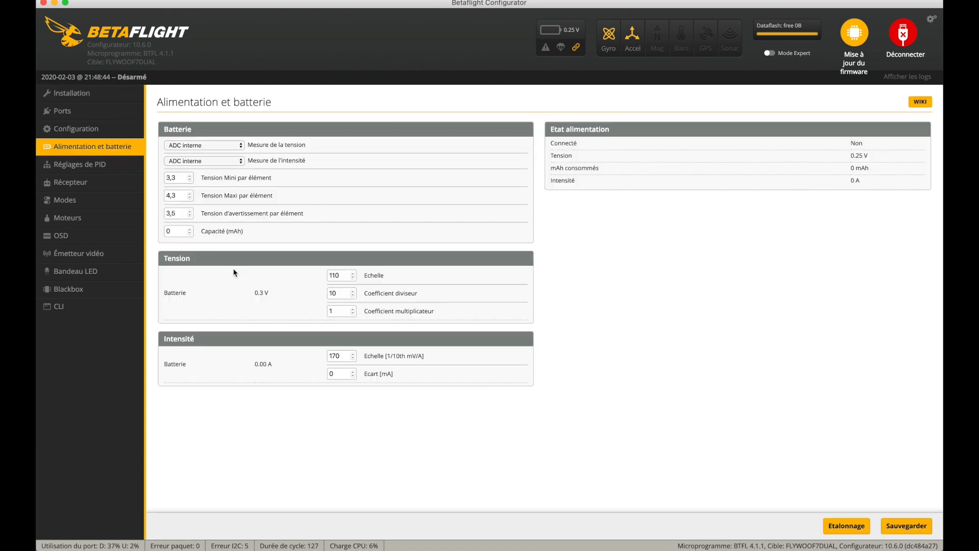
{"action": "left_click", "coordinate": [189, 234]}
{"action": "type", "text": "1800"}
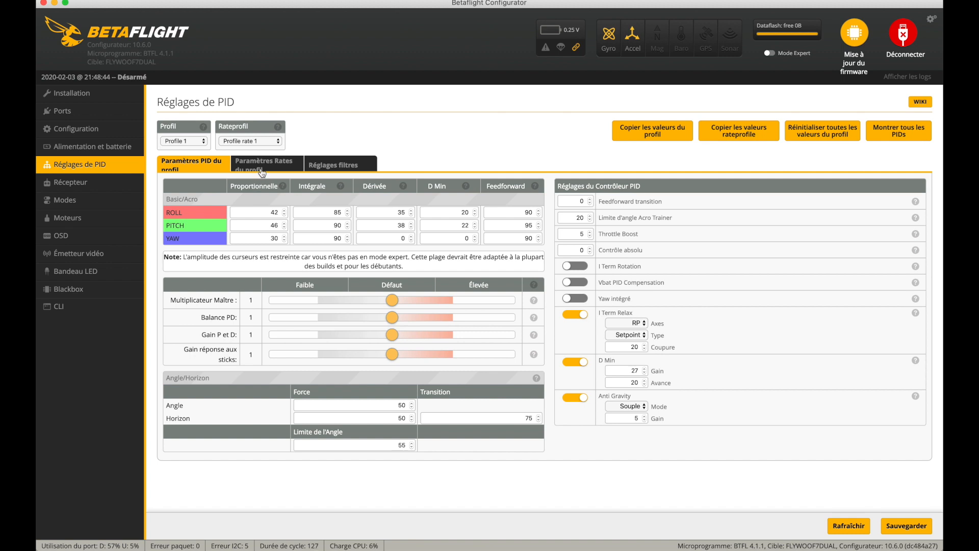
- Set the Super Rate to 0.78 for roll, pitch and yaw in the rate profile settings
{"action": "left_click", "coordinate": [261, 168]}
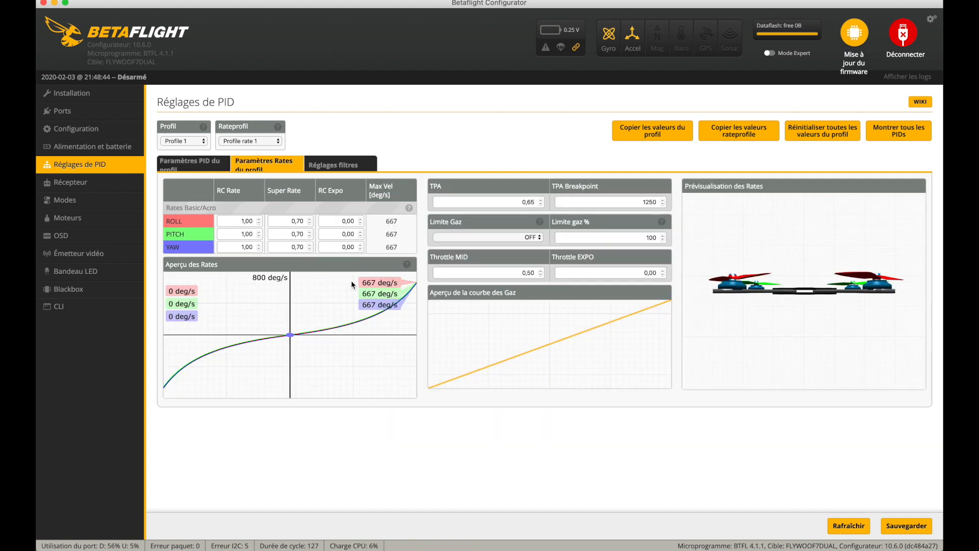
{"action": "left_click", "coordinate": [305, 221]}
{"action": "key", "text": "BackSpace"}
{"action": "type", "text": "8"}
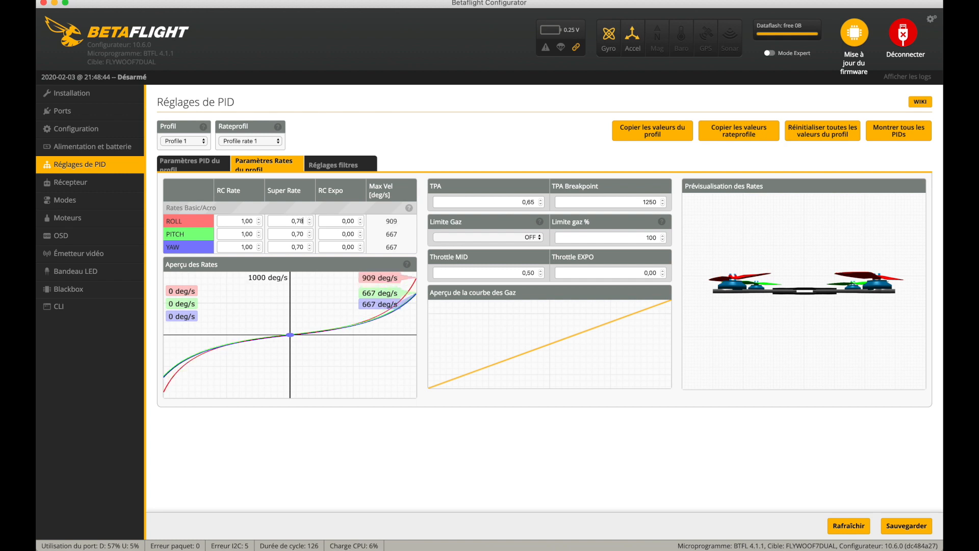
{"action": "left_click", "coordinate": [305, 234]}
{"action": "key", "text": "BackSpace"}
{"action": "type", "text": "8"}
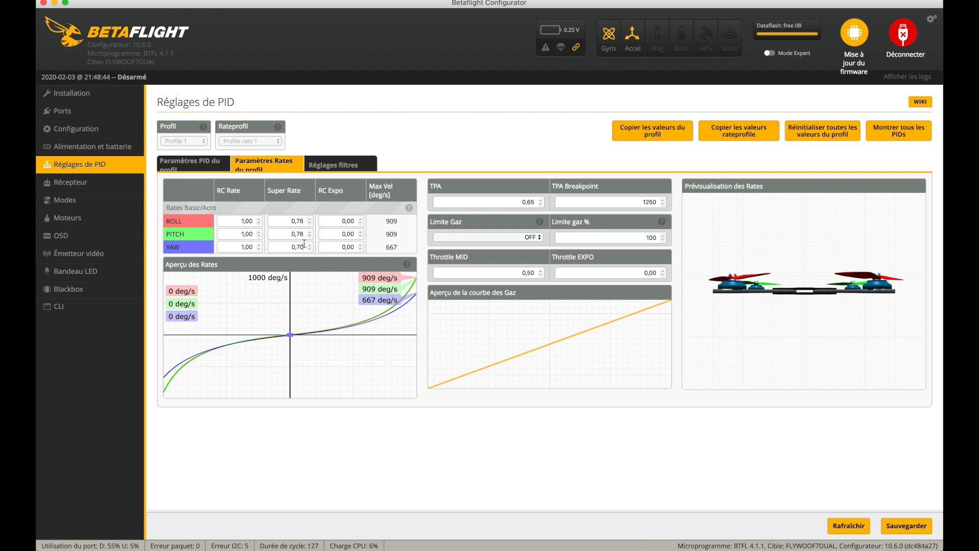
{"action": "left_click", "coordinate": [305, 245]}
{"action": "key", "text": "BackSpace"}
{"action": "type", "text": "8"}
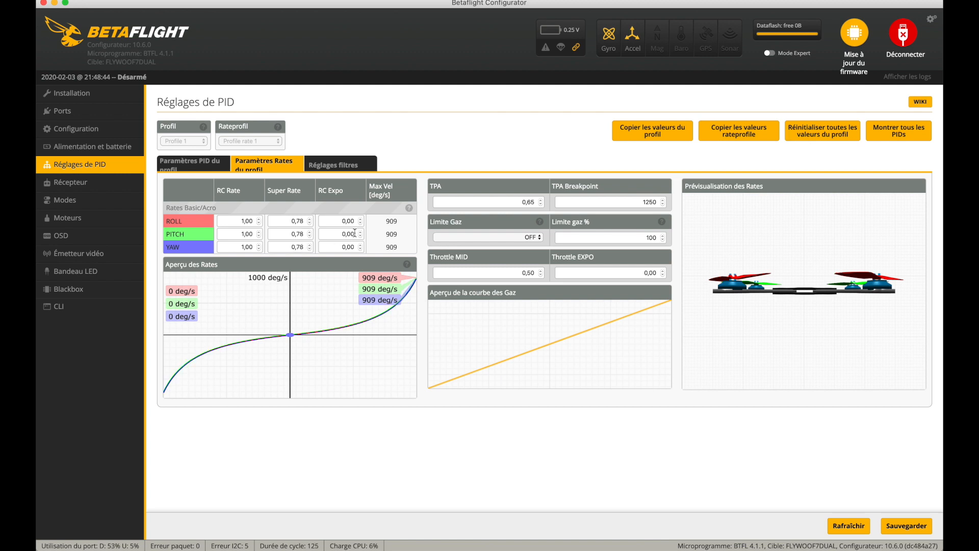
- Set the RC Expo to 0.10 for roll and pitch and 0.05 for yaw, and save the rates
{"action": "left_click", "coordinate": [357, 221]}
{"action": "key", "text": "BackSpace"}
{"action": "key", "text": "BackSpace"}
{"action": "type", "text": "10"}
{"action": "left_click", "coordinate": [353, 234]}
{"action": "key", "text": "BackSpace"}
{"action": "key", "text": "BackSpace"}
{"action": "type", "text": "10"}
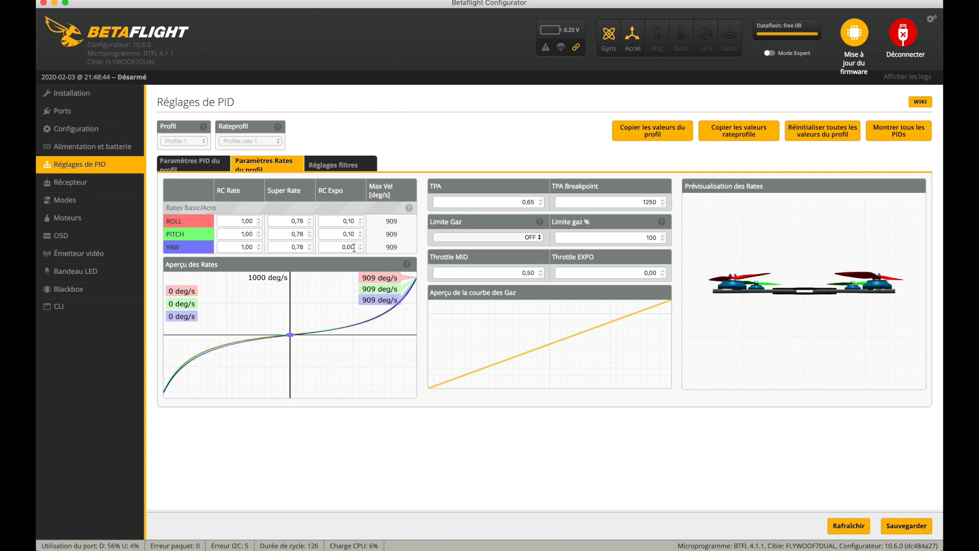
{"action": "left_click", "coordinate": [354, 247]}
{"action": "key", "text": "BackSpace"}
{"action": "left_click", "coordinate": [900, 522]}
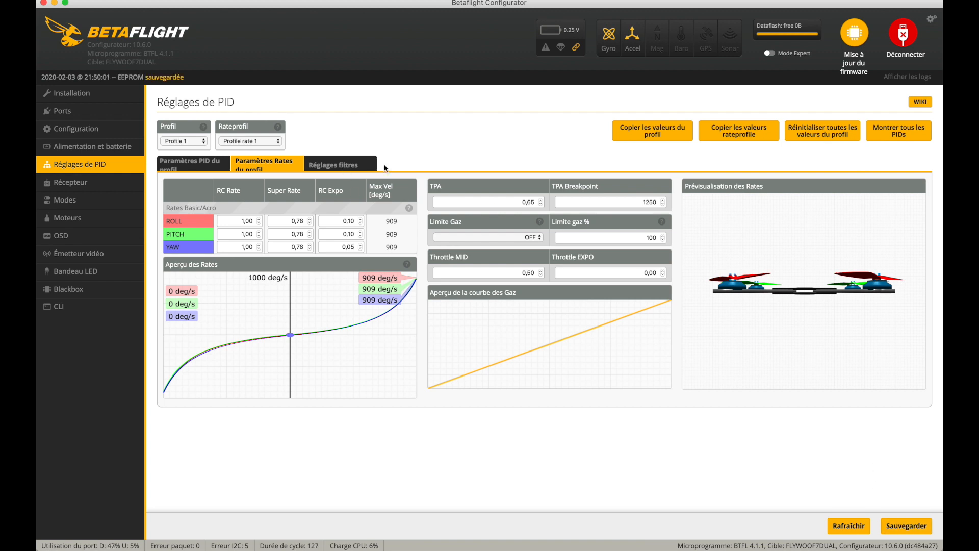
- Review the gyro and D Term filter settings of the PID tuning, and return to the PID profile settings
{"action": "left_click", "coordinate": [336, 168]}
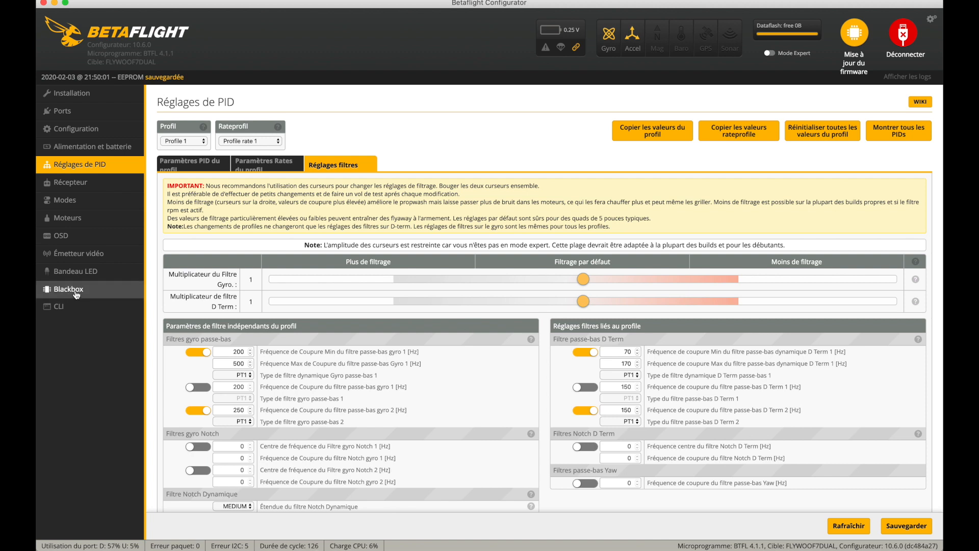
{"action": "scroll", "coordinate": [452, 305], "scroll_direction": "down", "scroll_amount": 2}
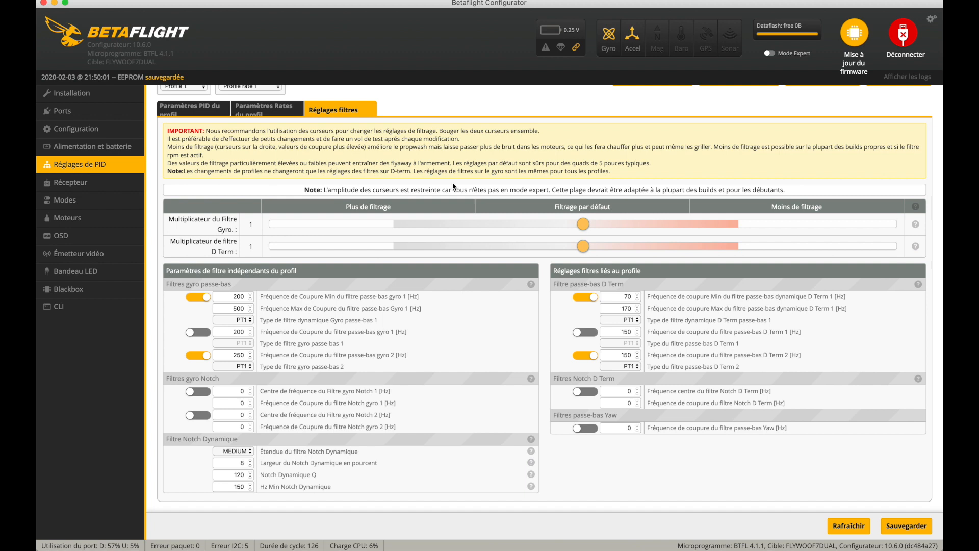
{"action": "left_click", "coordinate": [79, 164]}
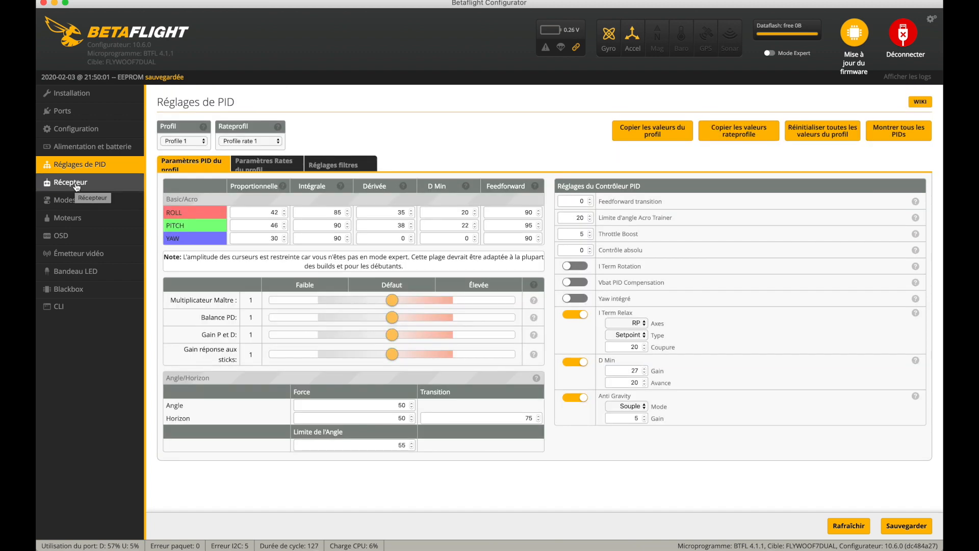
- Check the receiver's live channel values and the available channel order presets
{"action": "left_click", "coordinate": [77, 187]}
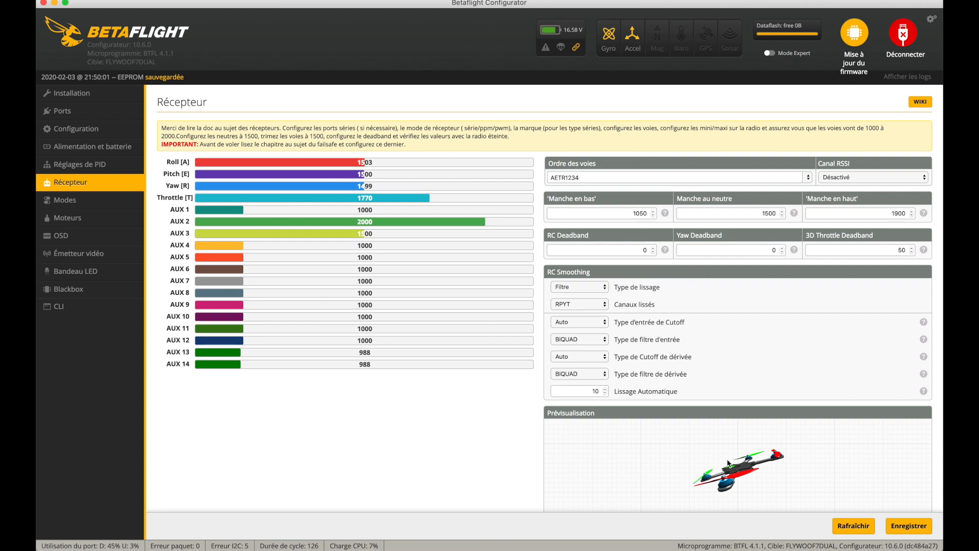
{"action": "left_click", "coordinate": [713, 179]}
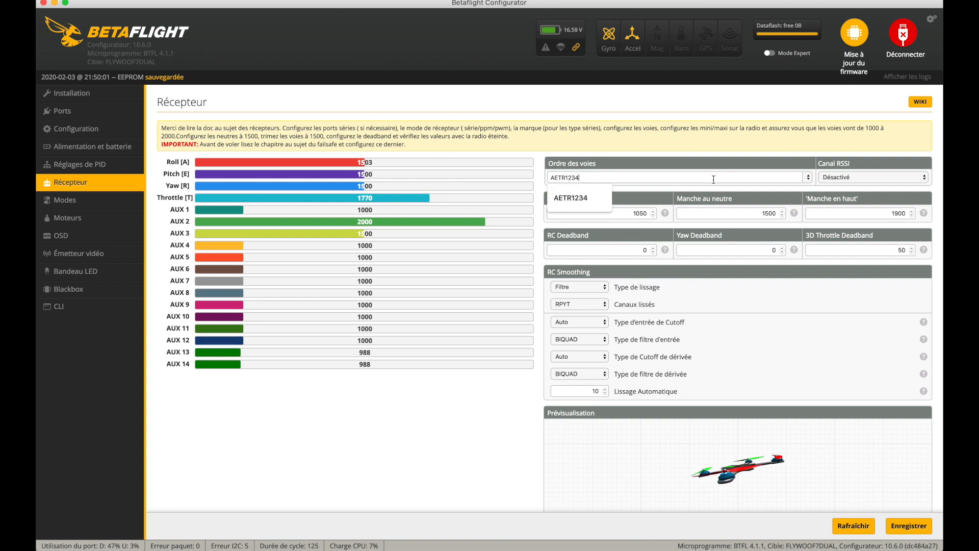
{"action": "left_click", "coordinate": [809, 178]}
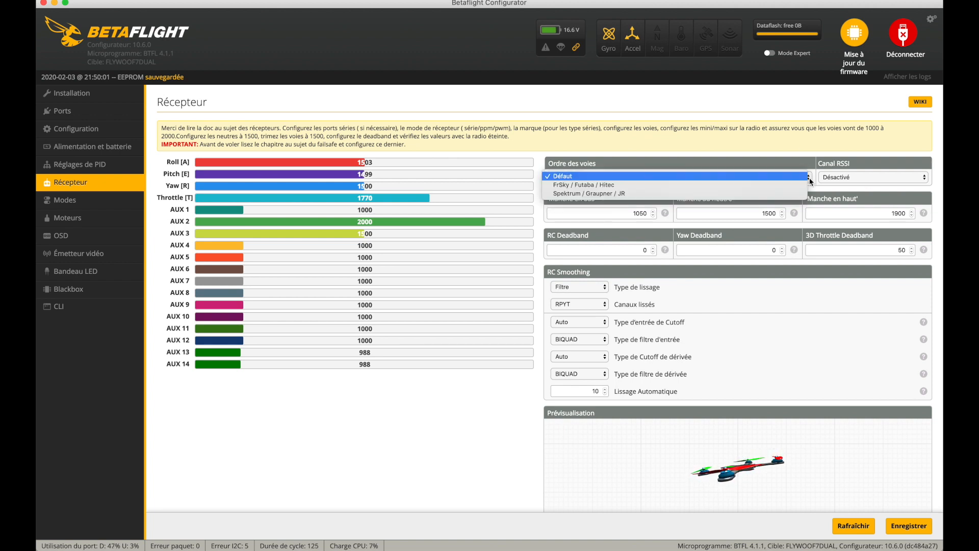
{"action": "left_click", "coordinate": [452, 415]}
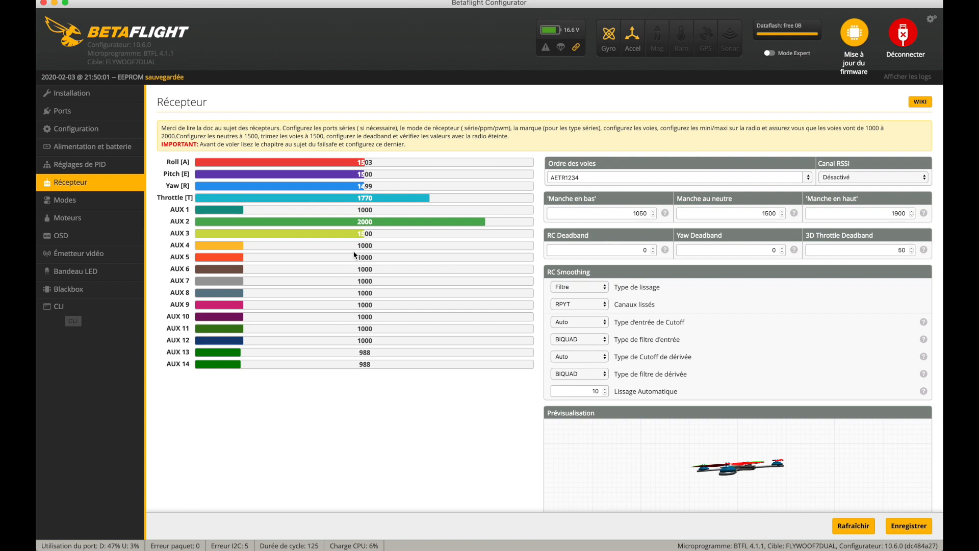
{"action": "left_click", "coordinate": [128, 201]}
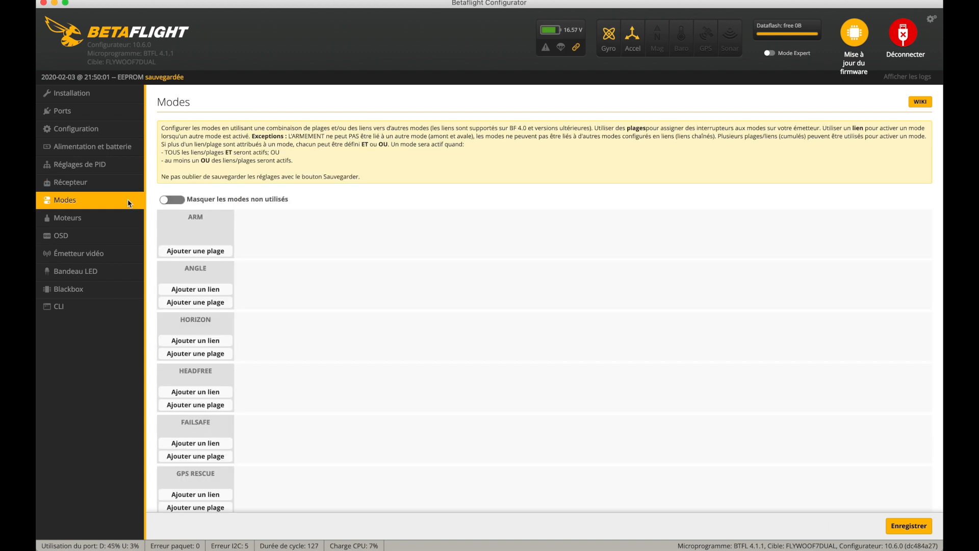
{"action": "left_click", "coordinate": [109, 188]}
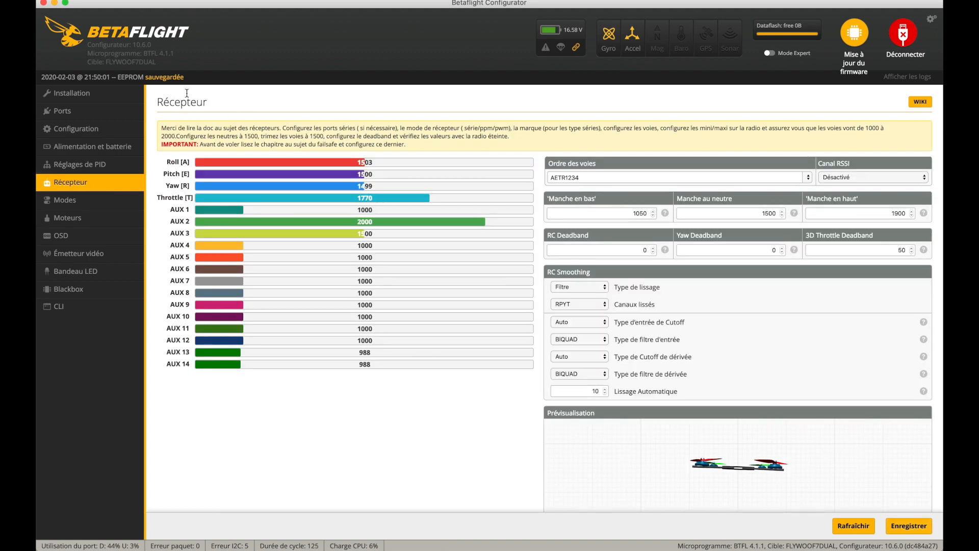
- Add an ARM mode range on AUX 1 and set it from 1550 to 2100
{"action": "left_click", "coordinate": [91, 200]}
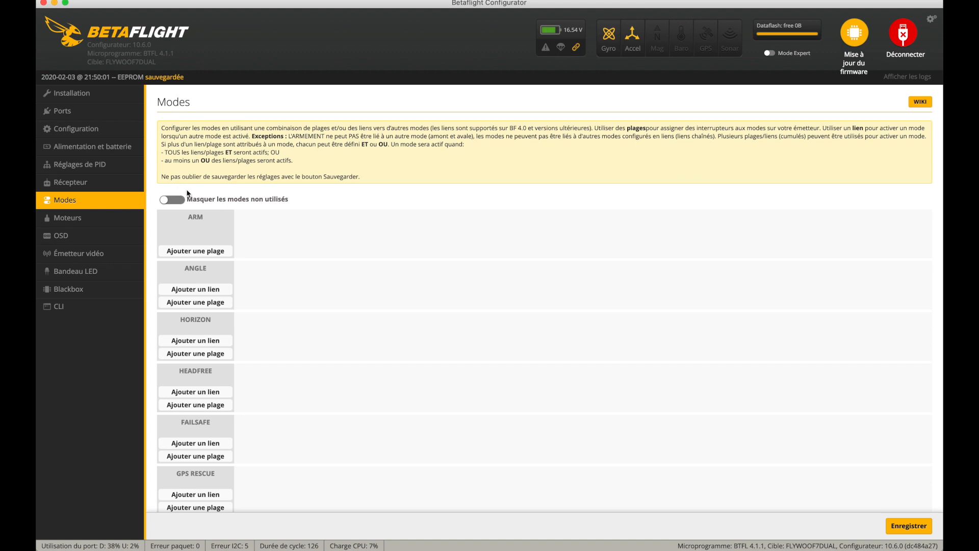
{"action": "left_click", "coordinate": [191, 252]}
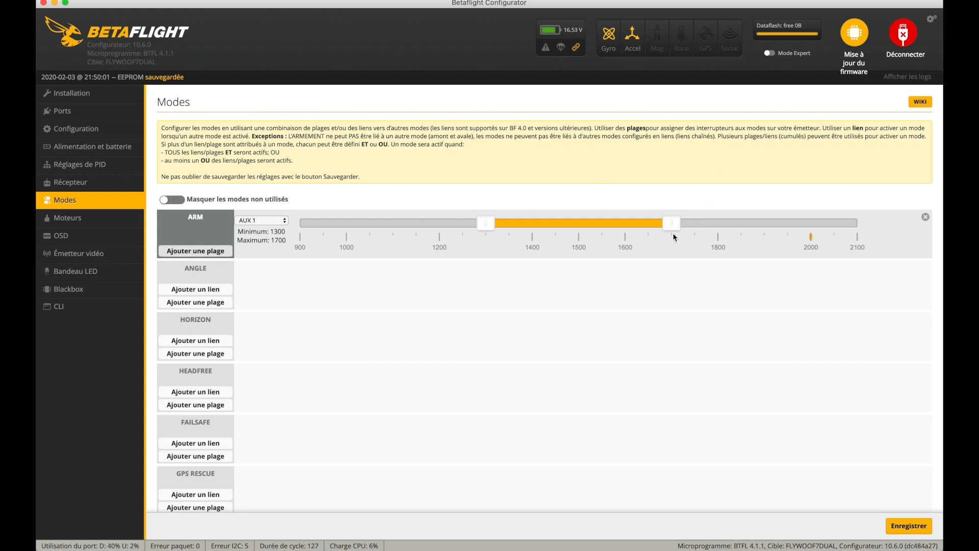
{"action": "left_click_drag", "start_coordinate": [673, 225], "coordinate": [865, 239]}
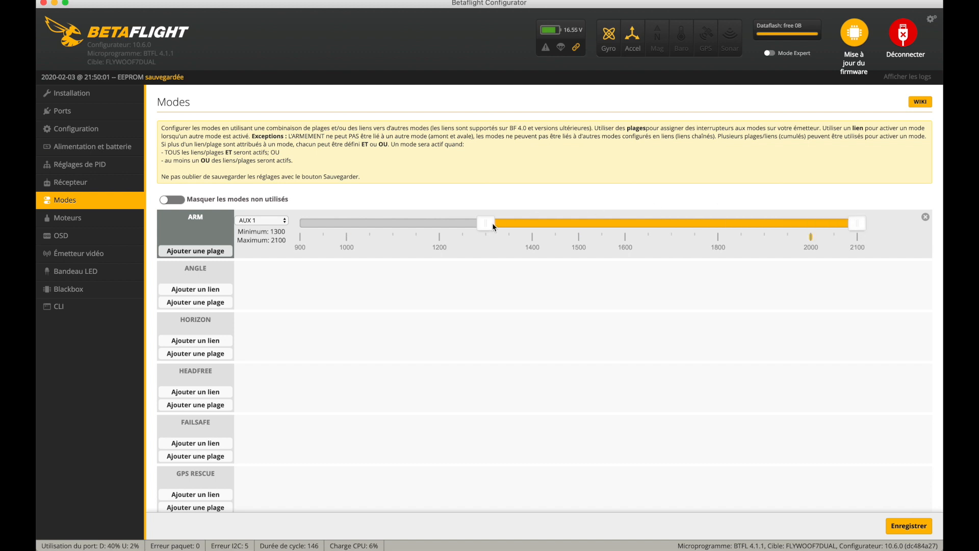
{"action": "left_click_drag", "start_coordinate": [474, 223], "coordinate": [604, 233]}
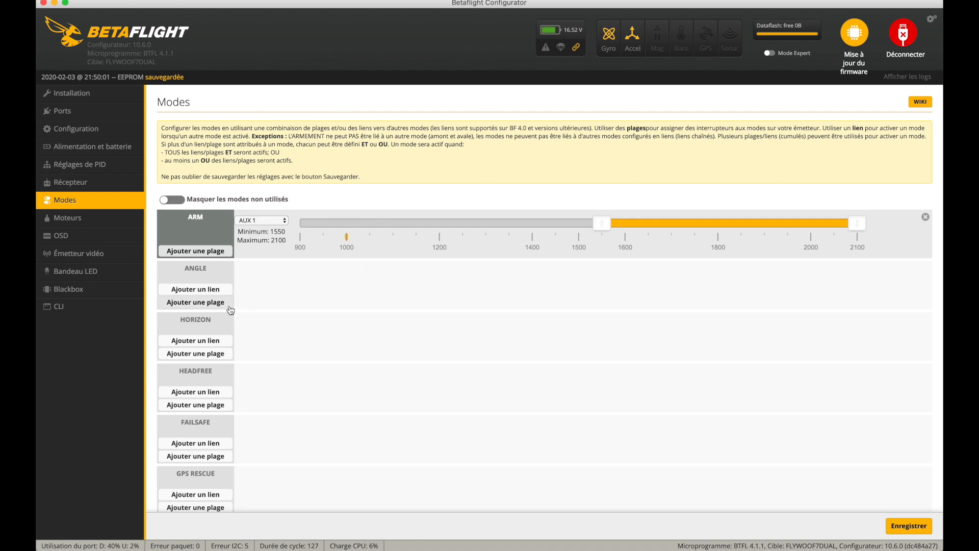
- Add a HORIZON mode range on AUX 3 and set it from 1550 to 2100
{"action": "left_click", "coordinate": [195, 354]}
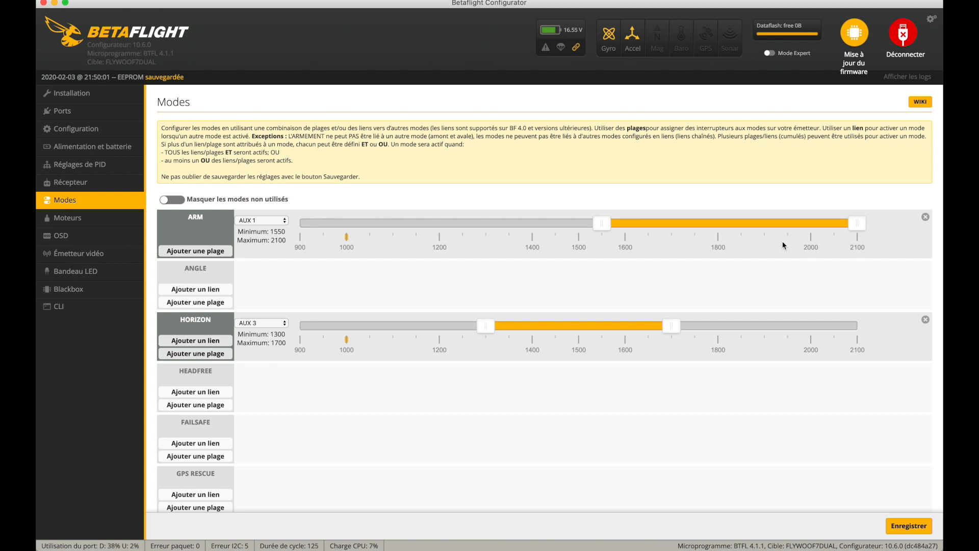
{"action": "left_click_drag", "start_coordinate": [672, 325], "coordinate": [895, 334]}
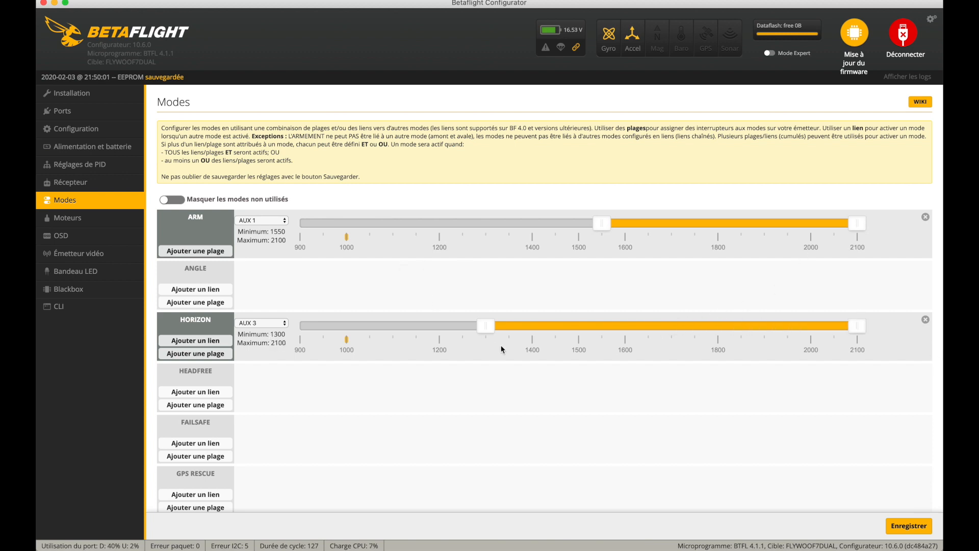
{"action": "left_click_drag", "start_coordinate": [486, 329], "coordinate": [604, 329]}
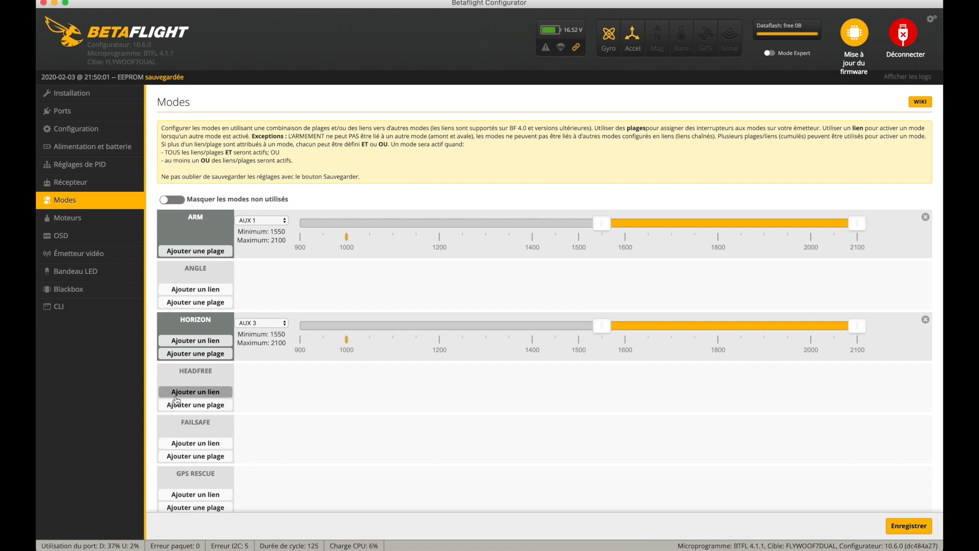
- Add a BEEPER mode range on AUX 2 from 1625 to 2100, and save the flight modes
{"action": "scroll", "coordinate": [177, 399], "scroll_direction": "down", "scroll_amount": 5}
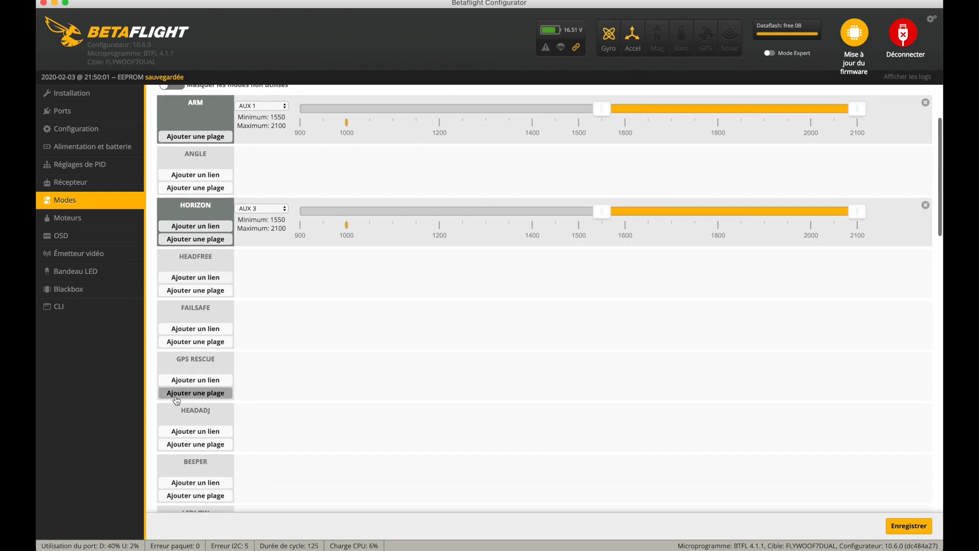
{"action": "scroll", "coordinate": [177, 398], "scroll_direction": "down", "scroll_amount": 3}
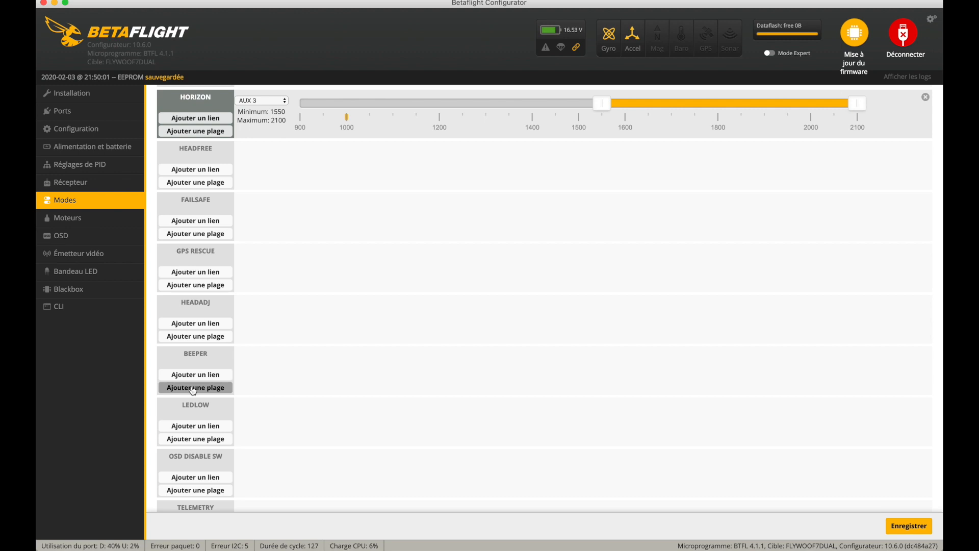
{"action": "left_click", "coordinate": [193, 389]}
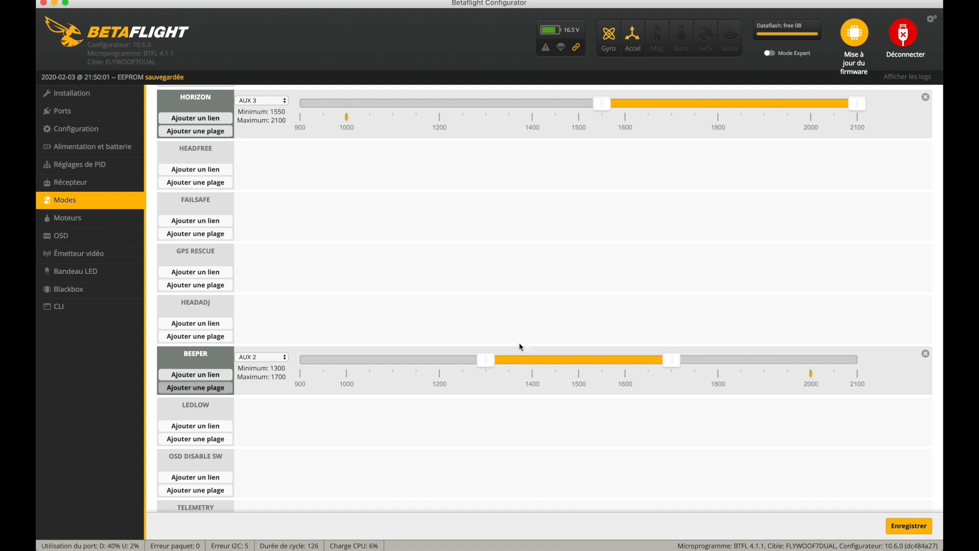
{"action": "left_click_drag", "start_coordinate": [671, 360], "coordinate": [861, 374]}
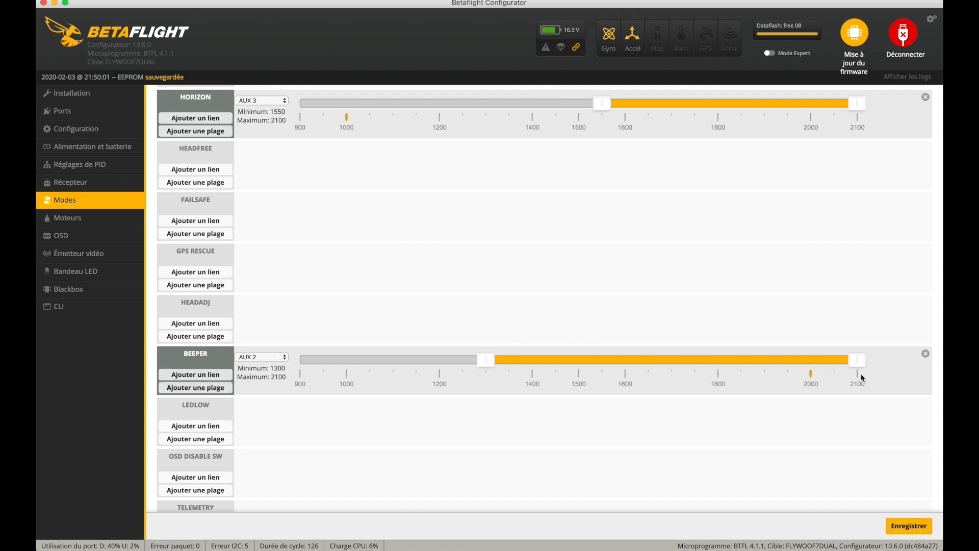
{"action": "left_click_drag", "start_coordinate": [492, 360], "coordinate": [645, 375]}
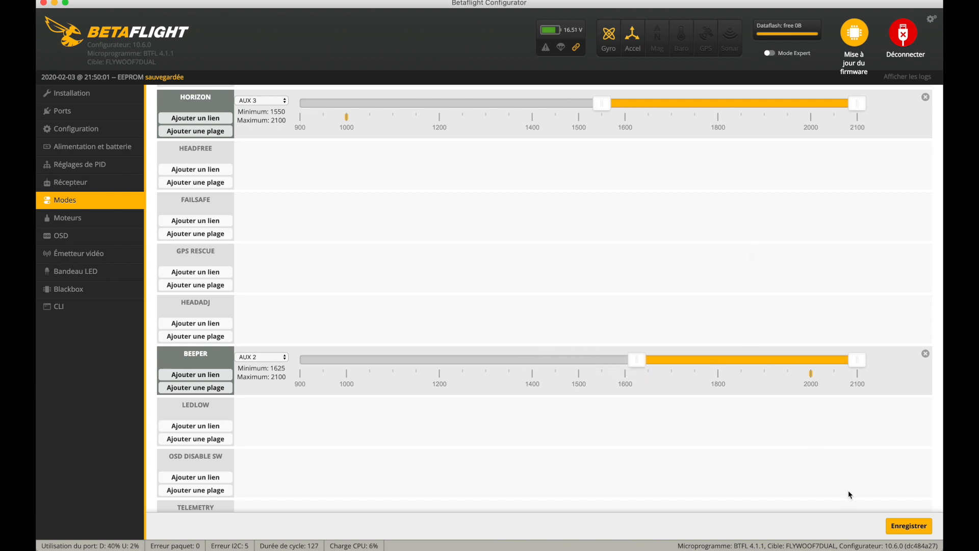
{"action": "left_click", "coordinate": [897, 530]}
{"action": "left_click", "coordinate": [898, 532]}
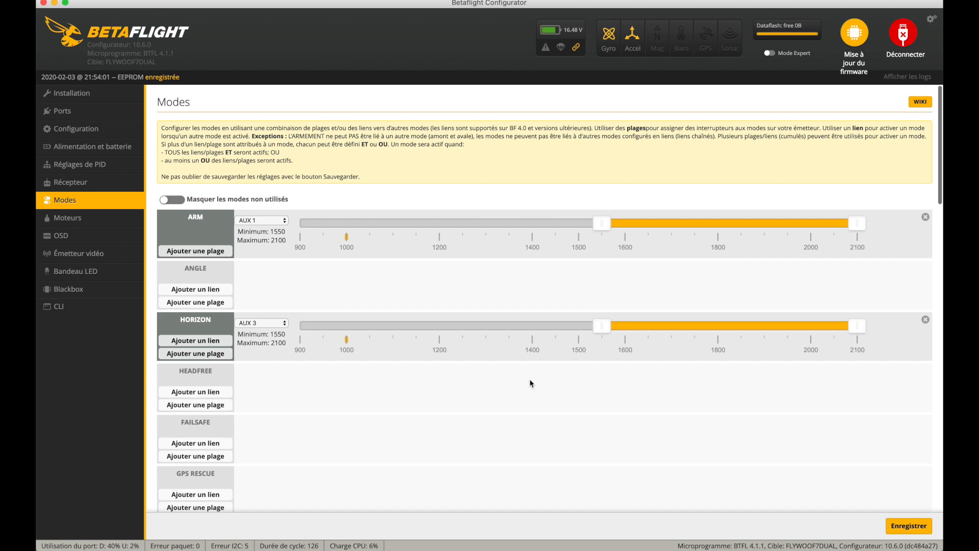
- Enable the motor test mode, briefly spin motors 1 to 4 one at a time, and disable the test mode
{"action": "left_click", "coordinate": [109, 223]}
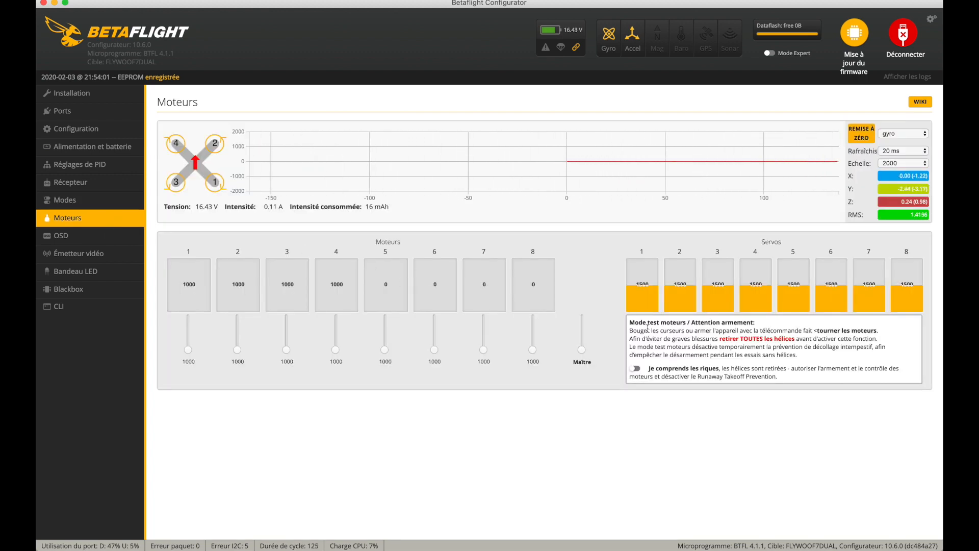
{"action": "left_click", "coordinate": [636, 371]}
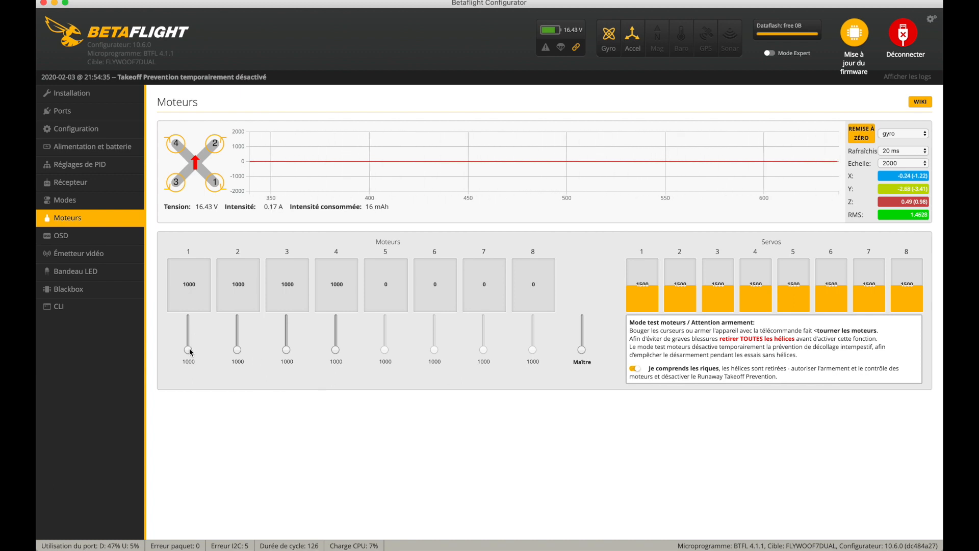
{"action": "left_click_drag", "start_coordinate": [189, 349], "coordinate": [190, 360]}
{"action": "left_click_drag", "start_coordinate": [234, 348], "coordinate": [235, 358]}
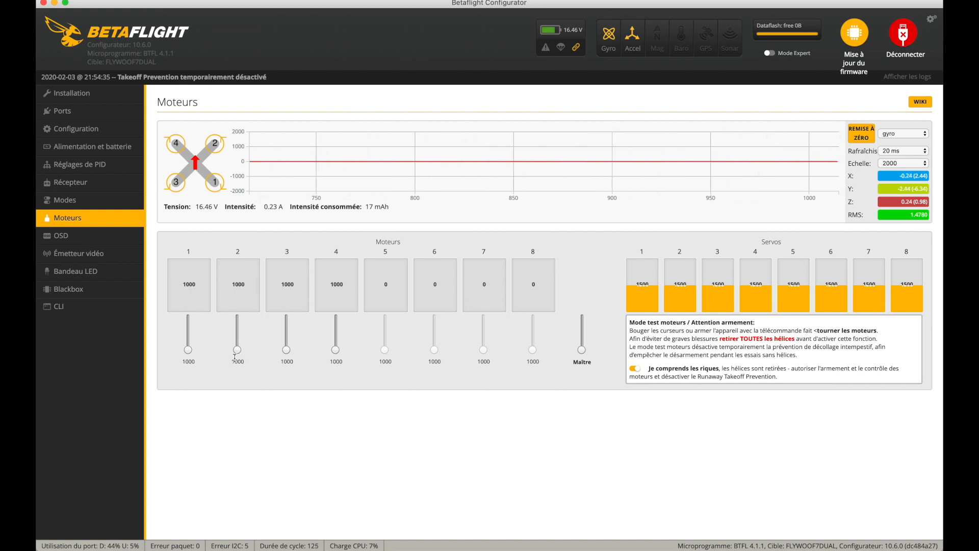
{"action": "left_click", "coordinate": [286, 349]}
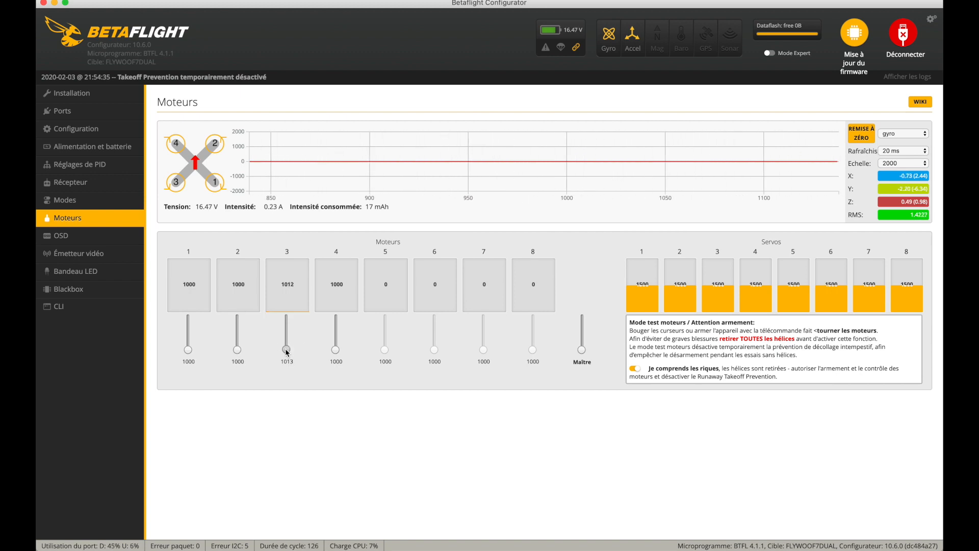
{"action": "left_click_drag", "start_coordinate": [285, 348], "coordinate": [286, 367]}
{"action": "left_click_drag", "start_coordinate": [335, 348], "coordinate": [334, 370]}
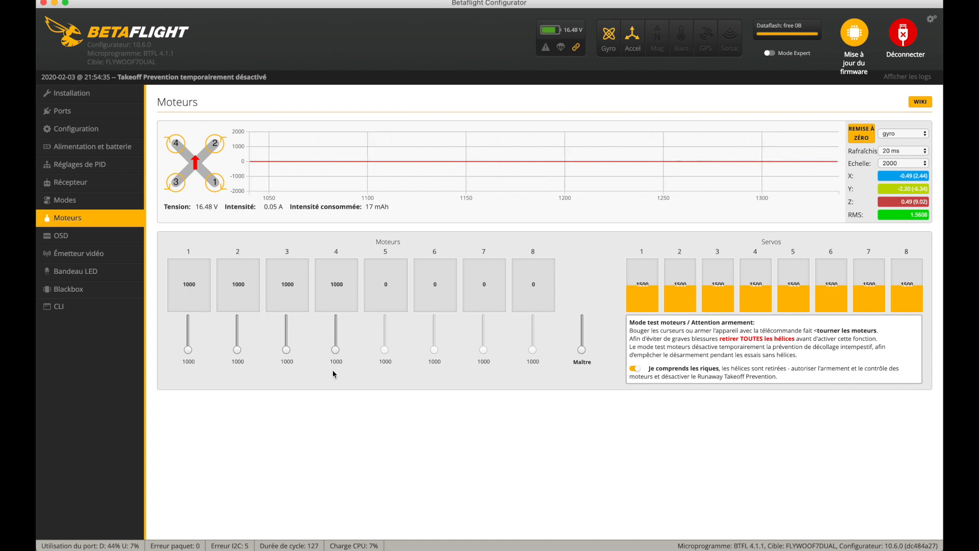
{"action": "left_click", "coordinate": [635, 368]}
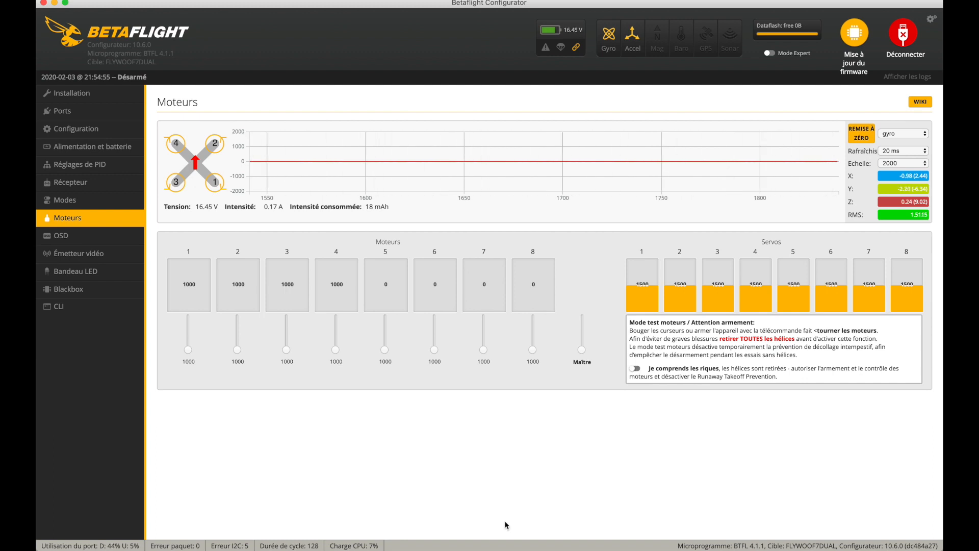
- View the apps in Launchpad's DRONES folder, and return to Betaflight Configurator
{"action": "left_click", "coordinate": [184, 520]}
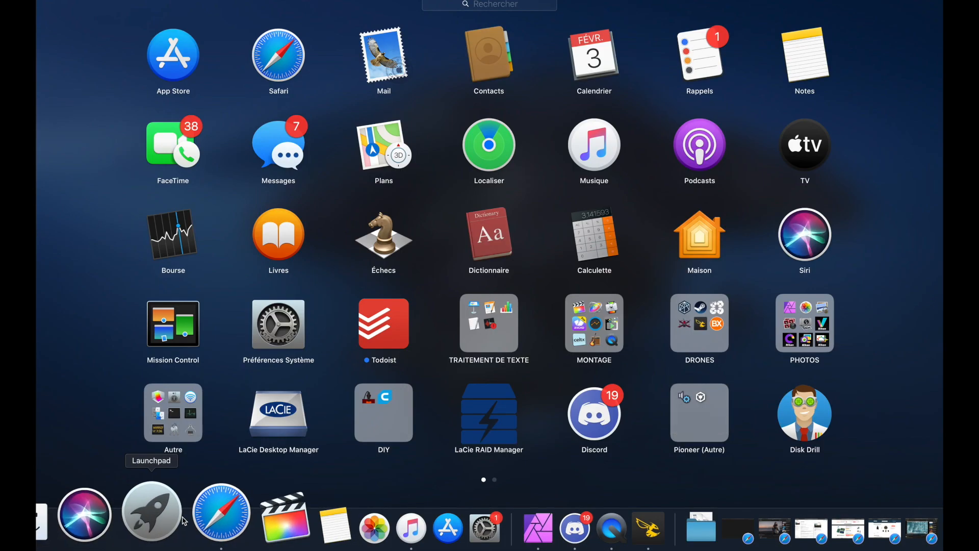
{"action": "left_click", "coordinate": [684, 334]}
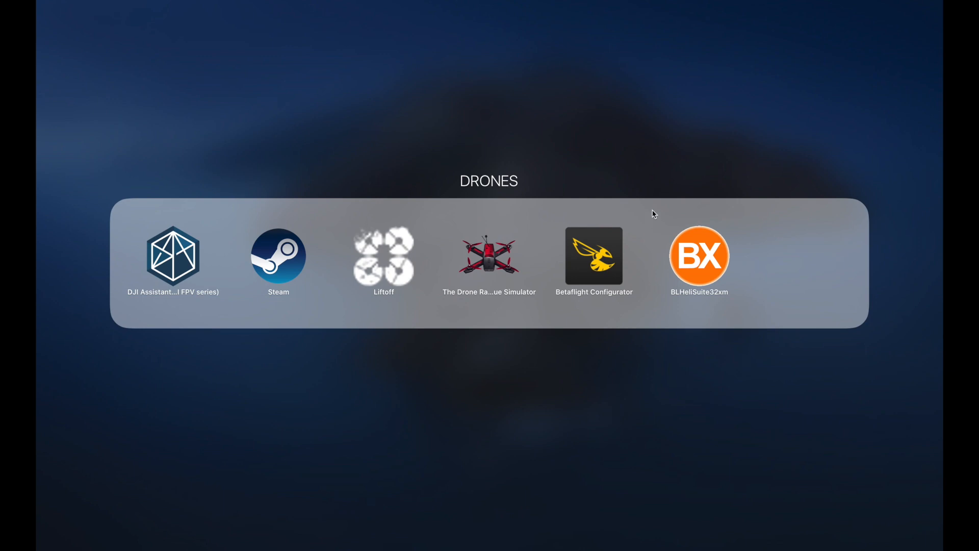
{"action": "left_click", "coordinate": [653, 376]}
{"action": "left_click", "coordinate": [423, 435]}
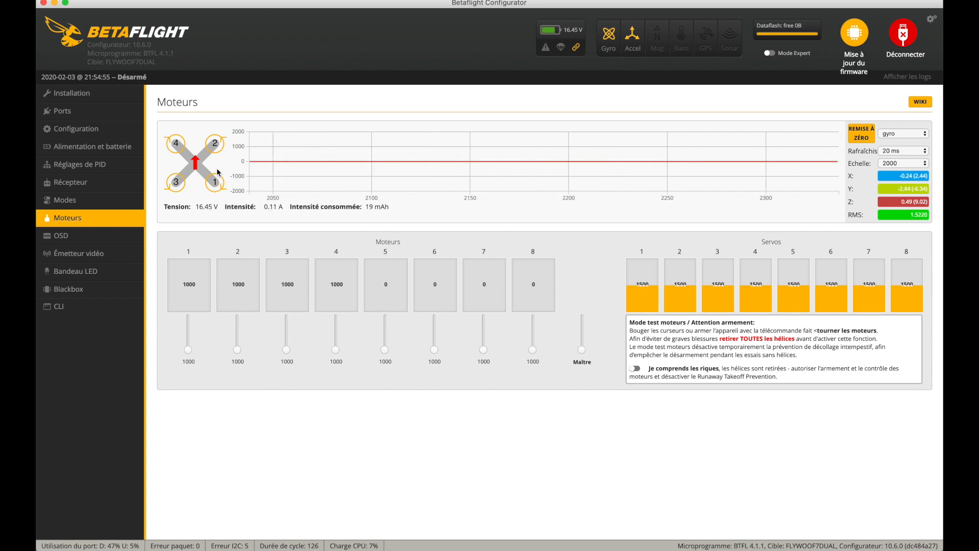
- Check the OSD feature among the other functions of the configuration, and return to the OSD settings
{"action": "left_click", "coordinate": [98, 239]}
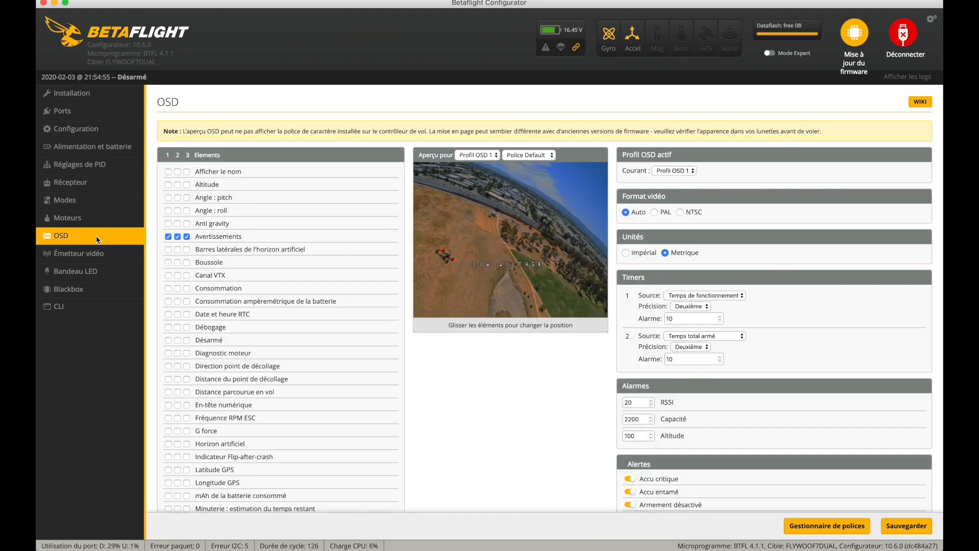
{"action": "left_click", "coordinate": [102, 128]}
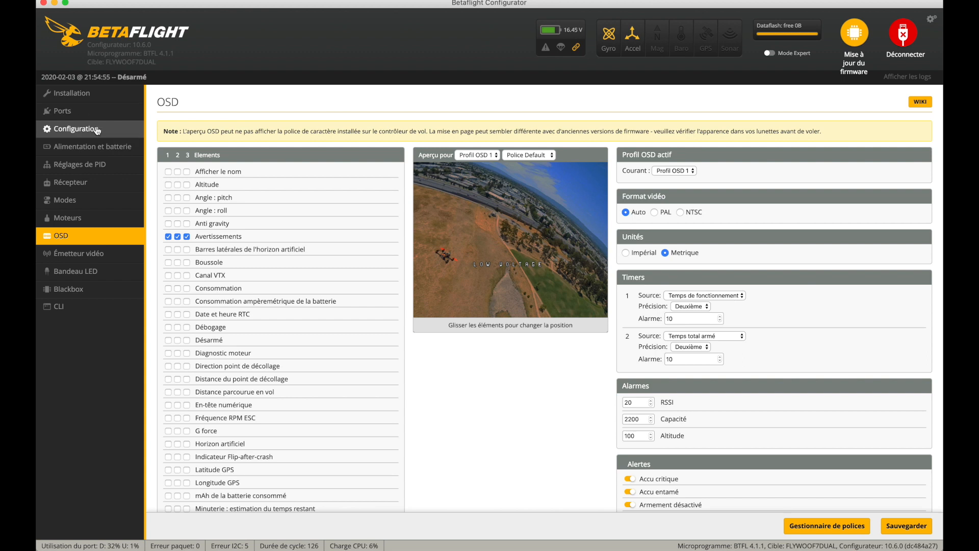
{"action": "scroll", "coordinate": [424, 356], "scroll_direction": "down", "scroll_amount": 10}
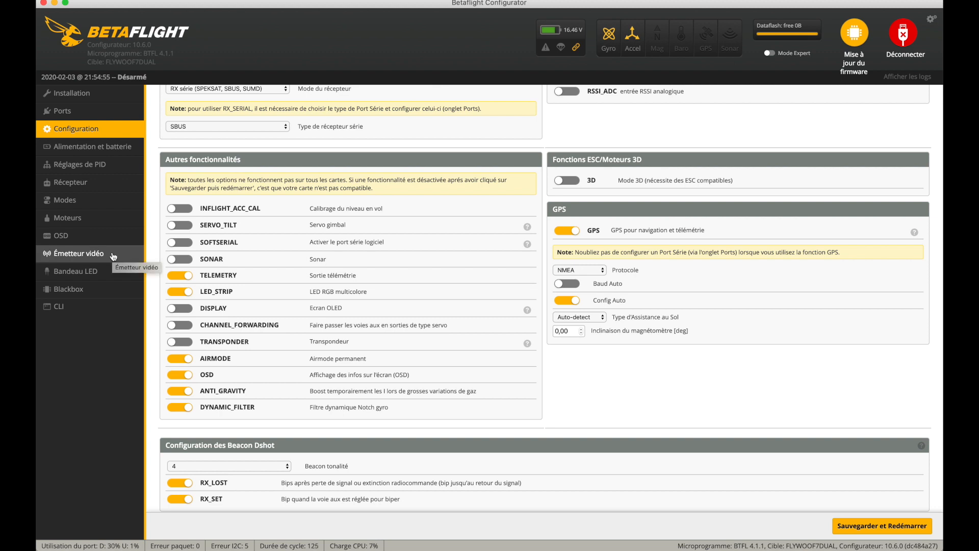
{"action": "left_click", "coordinate": [115, 235]}
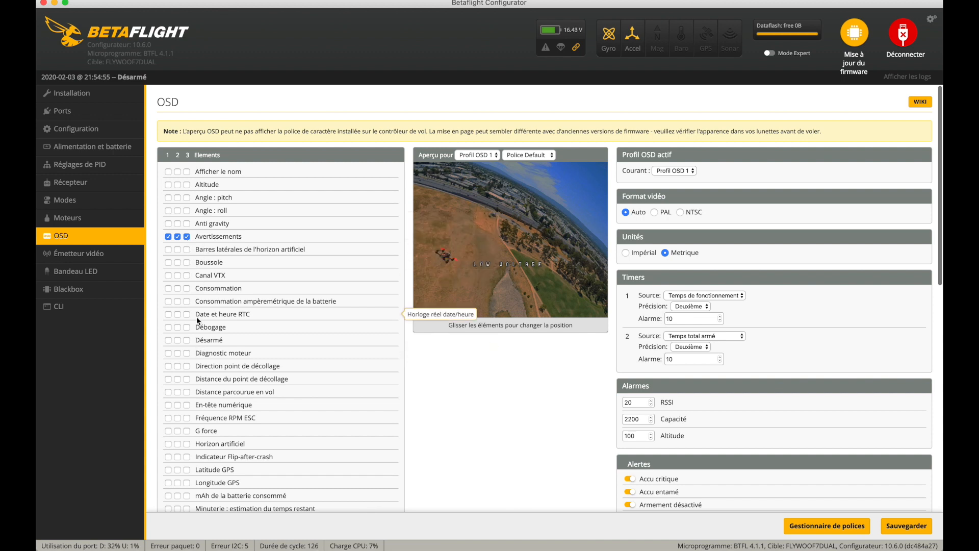
- Enable the Viseur and Vitesse GPS OSD elements for all three profiles, and place the GPS speed near the preview's lower-left corner
{"action": "scroll", "coordinate": [197, 317], "scroll_direction": "down", "scroll_amount": 10}
{"action": "left_click", "coordinate": [178, 461]}
{"action": "left_click", "coordinate": [187, 461]}
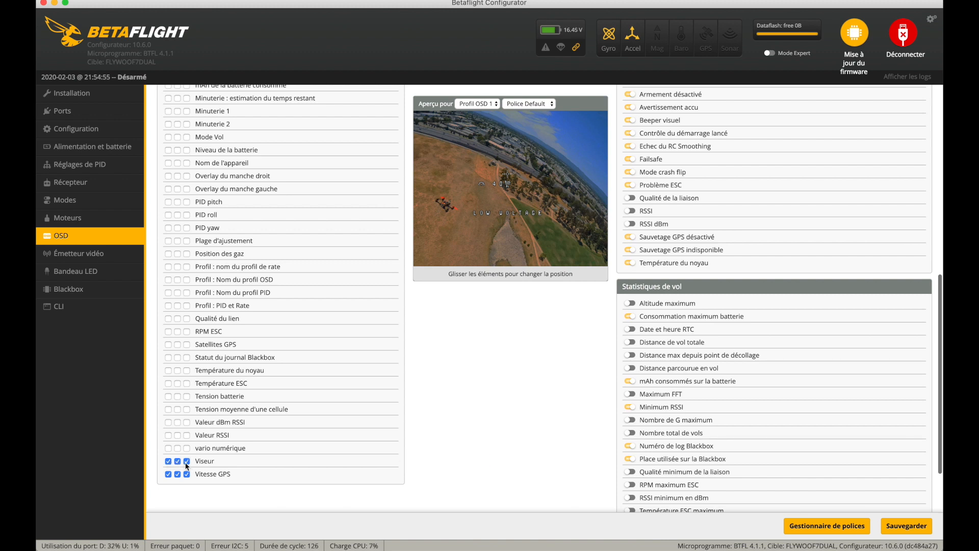
{"action": "left_click_drag", "start_coordinate": [481, 184], "coordinate": [435, 244]}
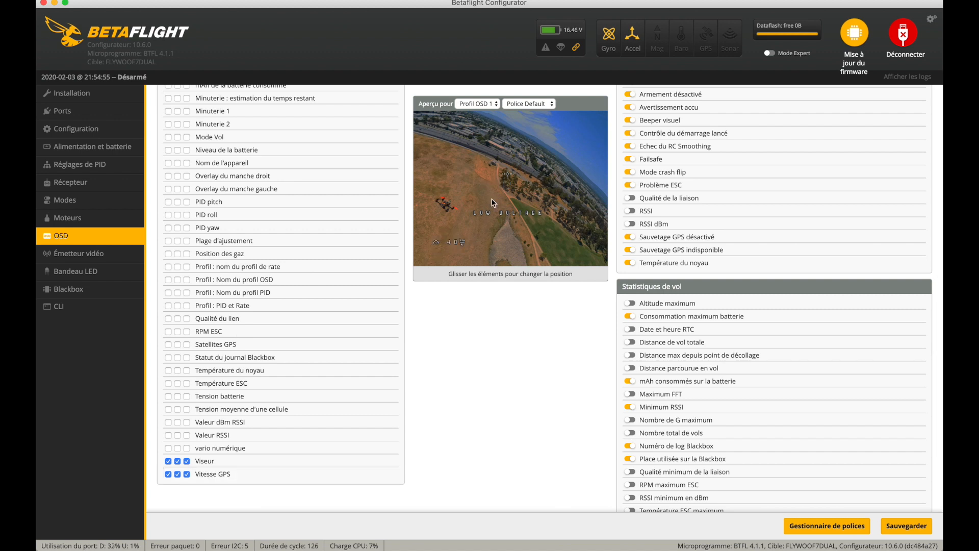
- Add the GPS satellites and flight mode OSD elements beside the speed along the preview's bottom edge, and save the OSD settings
{"action": "left_click_drag", "start_coordinate": [507, 173], "coordinate": [504, 191]}
{"action": "scroll", "coordinate": [173, 367], "scroll_direction": "up", "scroll_amount": 4}
{"action": "left_click", "coordinate": [168, 361]}
{"action": "left_click_drag", "start_coordinate": [494, 184], "coordinate": [532, 252]}
{"action": "scroll", "coordinate": [876, 408], "scroll_direction": "up", "scroll_amount": 2}
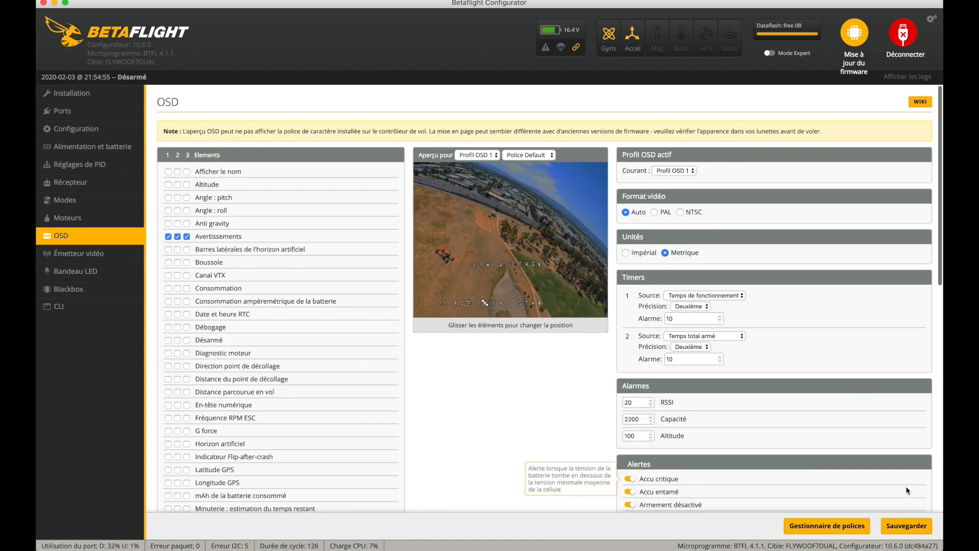
{"action": "left_click", "coordinate": [903, 527]}
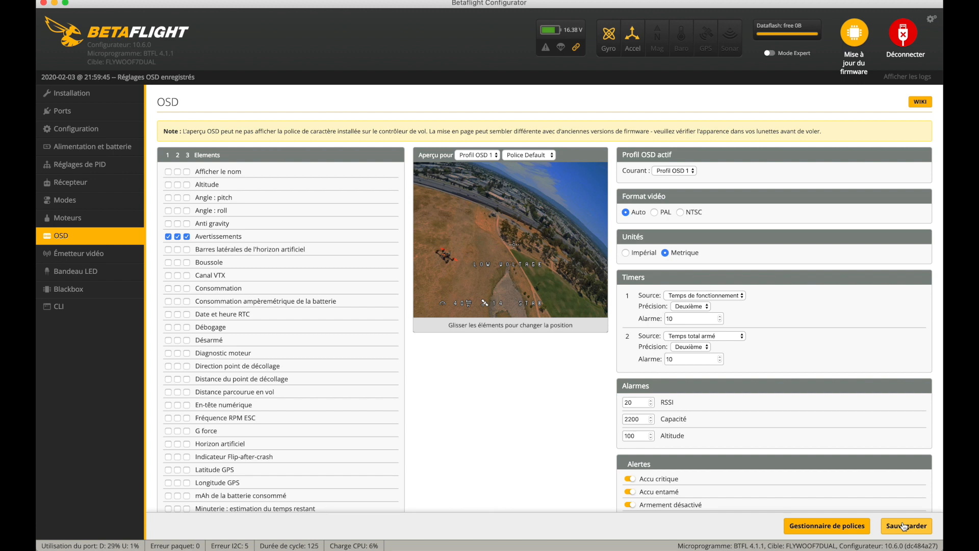
- Wire four LEDs numbered 0 to 3 at the corners of a rectangle in the LED strip grid, using the wire ordering mode
{"action": "mouse_move", "coordinate": [894, 550]}
{"action": "left_click", "coordinate": [92, 271]}
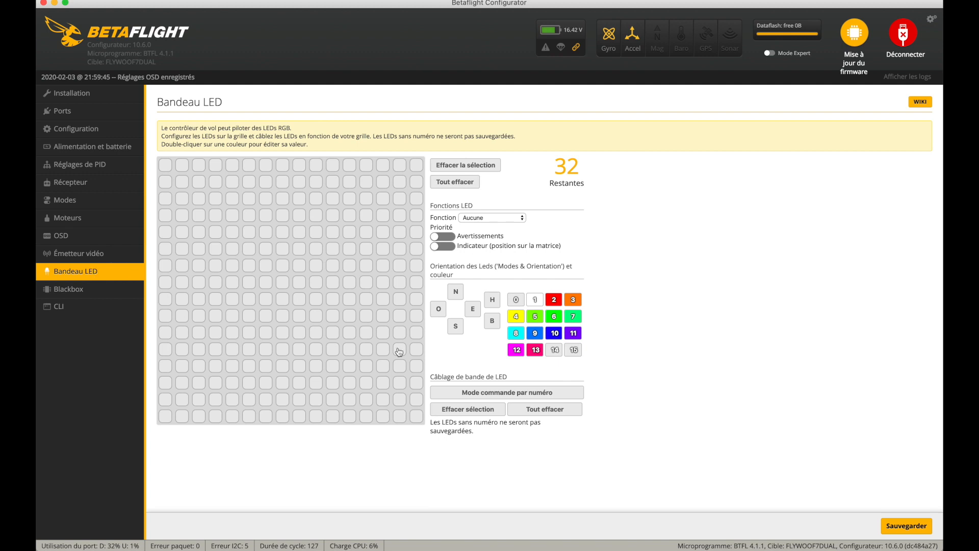
{"action": "left_click", "coordinate": [462, 396]}
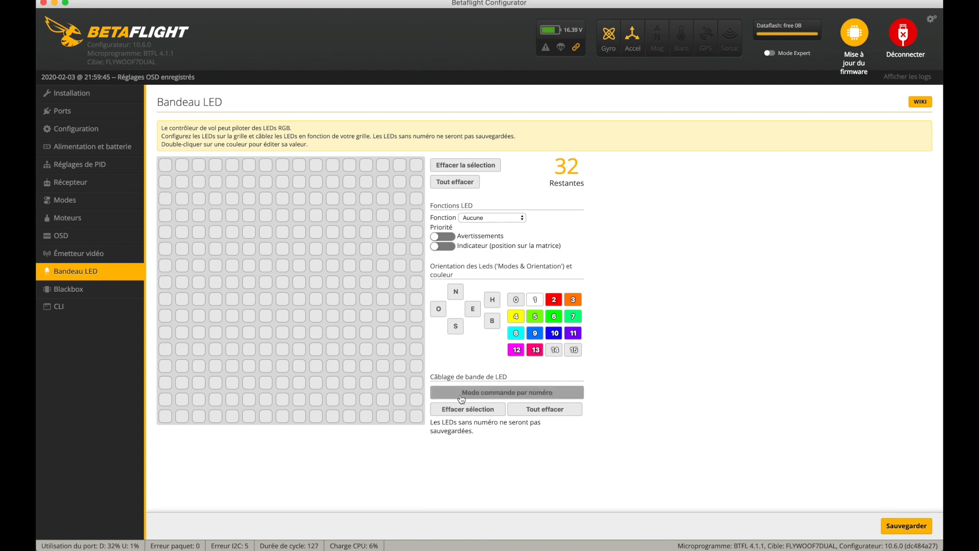
{"action": "left_click", "coordinate": [461, 397]}
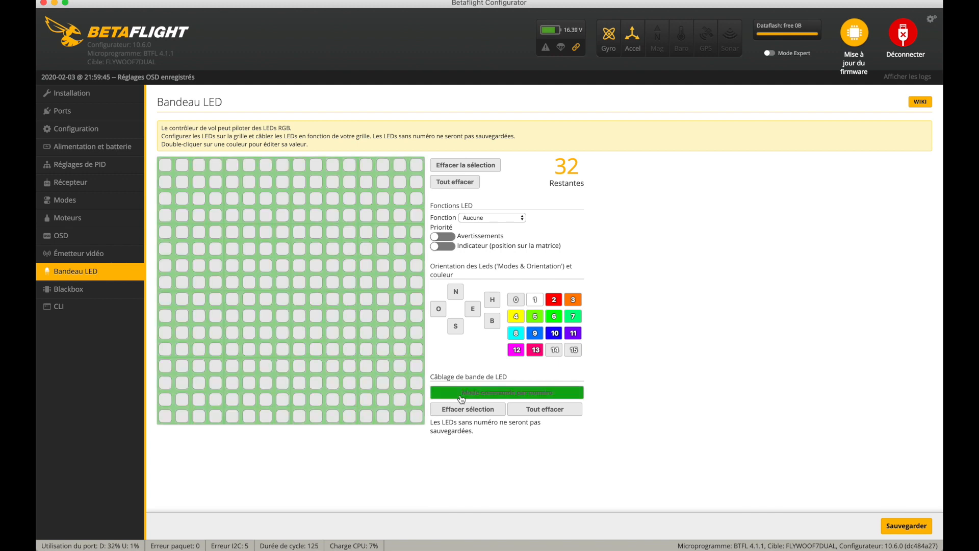
{"action": "left_click", "coordinate": [253, 250]}
{"action": "left_click", "coordinate": [333, 249]}
{"action": "left_click", "coordinate": [249, 316]}
{"action": "left_click", "coordinate": [332, 316]}
{"action": "left_click", "coordinate": [249, 252]}
{"action": "left_click", "coordinate": [333, 249], "text": "super"}
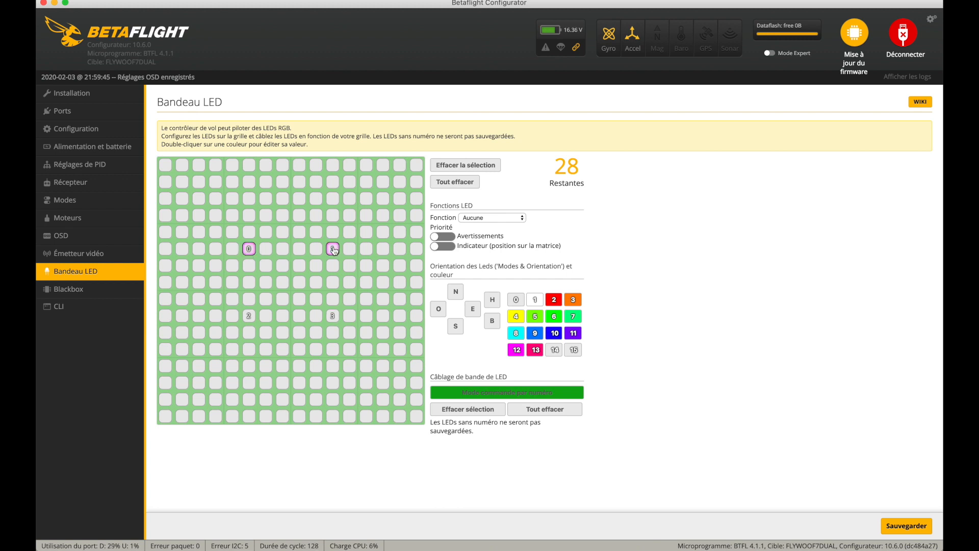
{"action": "left_click", "coordinate": [248, 315], "text": "super"}
{"action": "left_click", "coordinate": [332, 316], "text": "super"}
- Assign the Couleur function to LEDs 0 to 3, and wire an additional LED 4 diagonally below LED 1 in the grid
{"action": "left_click", "coordinate": [496, 219]}
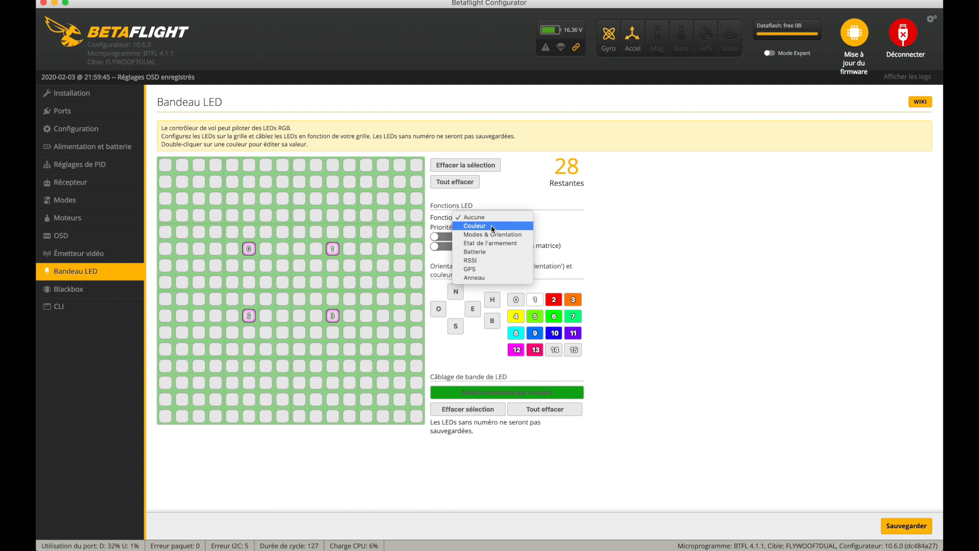
{"action": "left_click", "coordinate": [493, 226]}
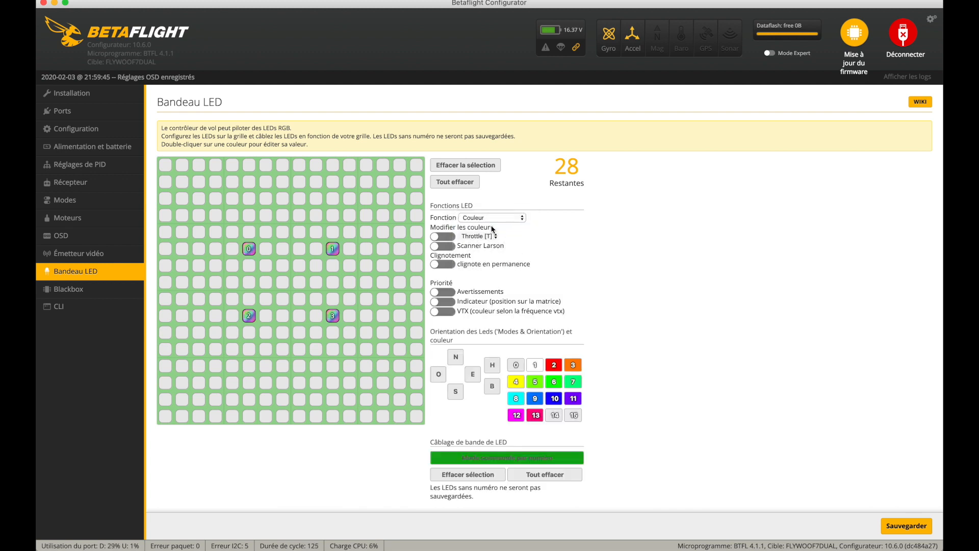
{"action": "left_click", "coordinate": [350, 265]}
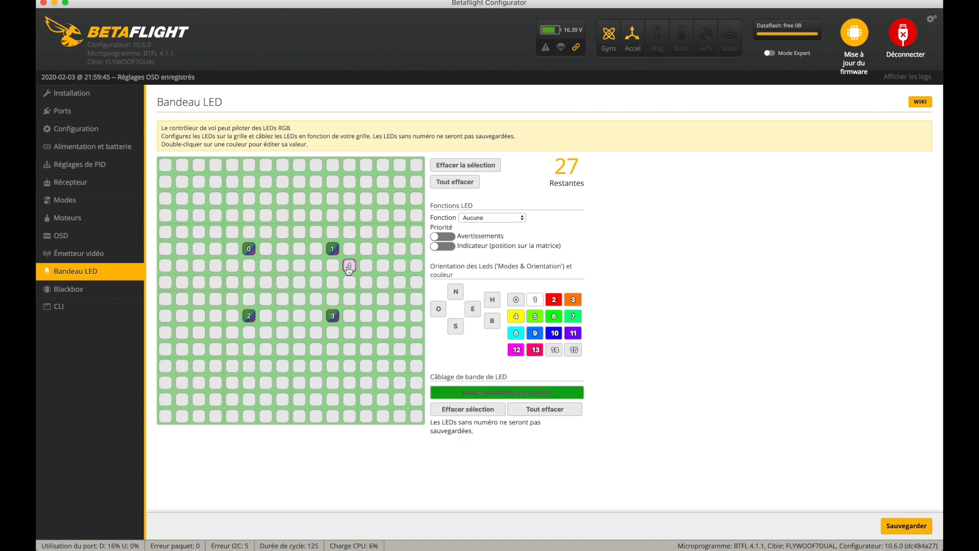
- Color the diagonally opposite LEDs 0 and 3 red with color 2, and save the LED strip settings
{"action": "left_click", "coordinate": [250, 249]}
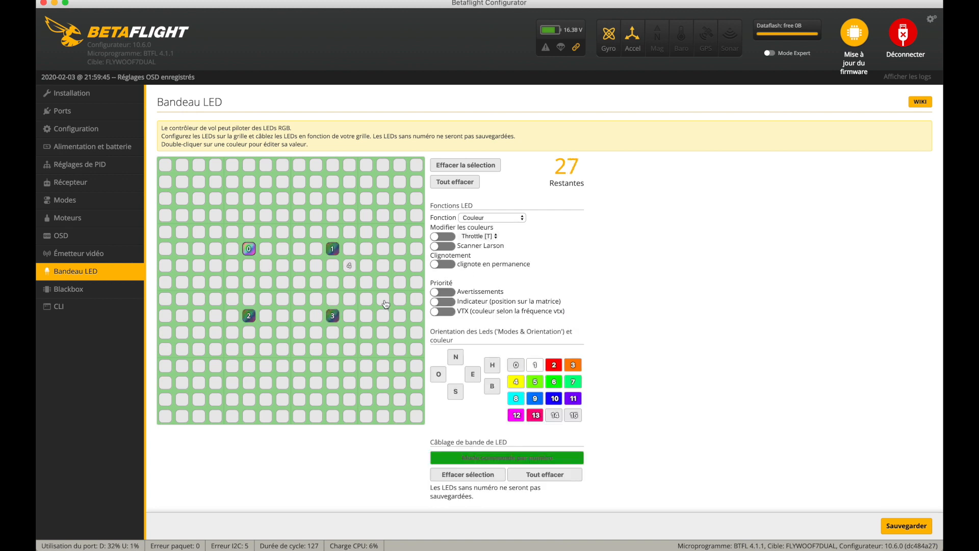
{"action": "left_click", "coordinate": [333, 316], "text": "super"}
{"action": "left_click", "coordinate": [554, 365]}
{"action": "left_click", "coordinate": [895, 528]}
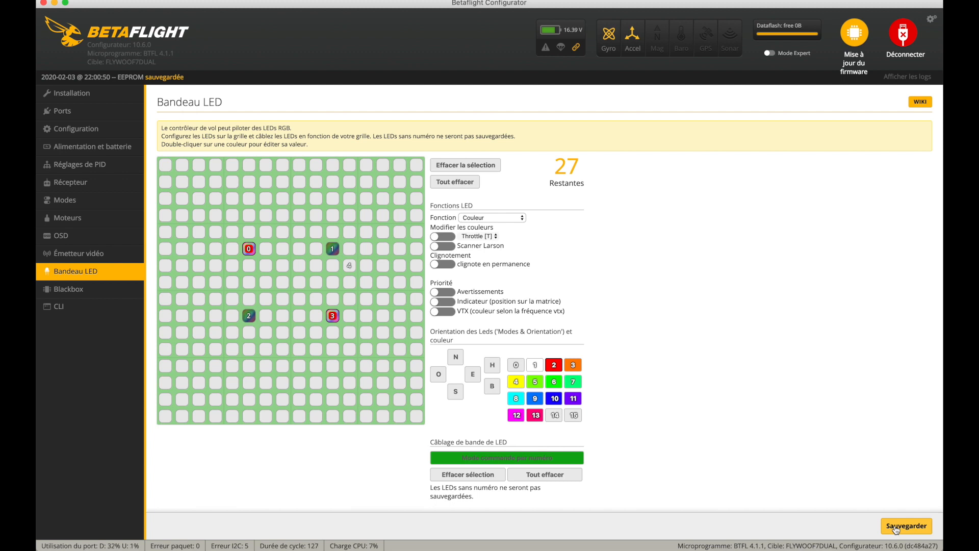
- Color the other two corner LEDs, 1 and 2, cyan with color 8, and save the LED strip settings
{"action": "left_click", "coordinate": [334, 250]}
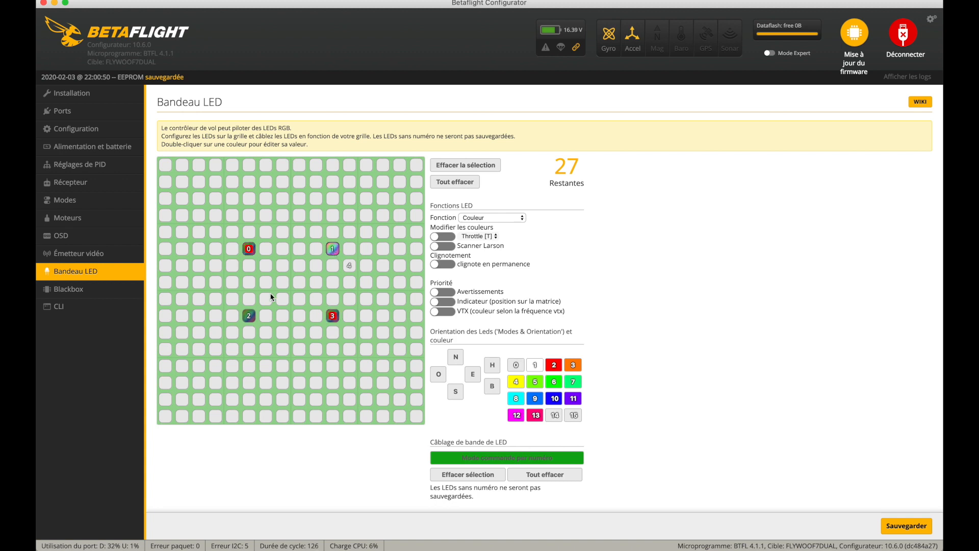
{"action": "left_click", "coordinate": [249, 316], "text": "super"}
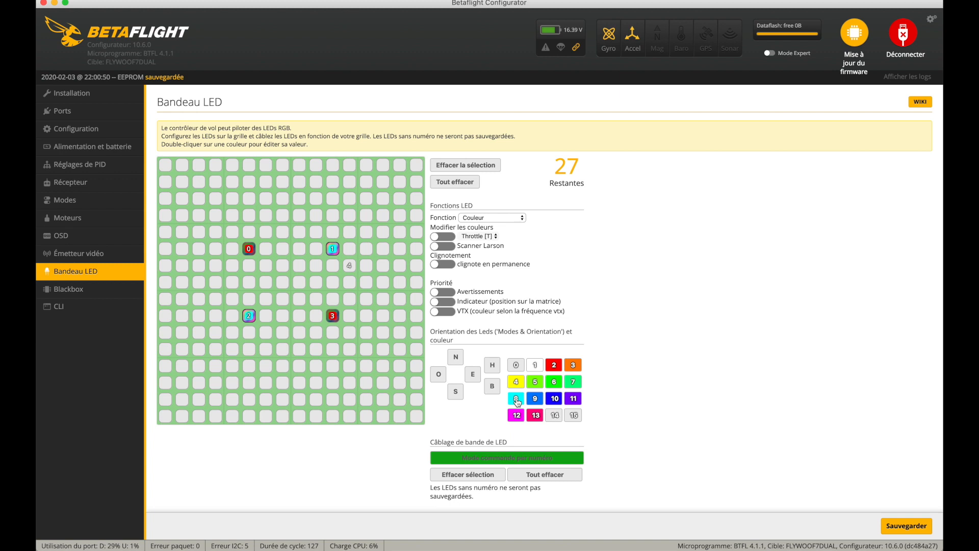
{"action": "left_click", "coordinate": [911, 529]}
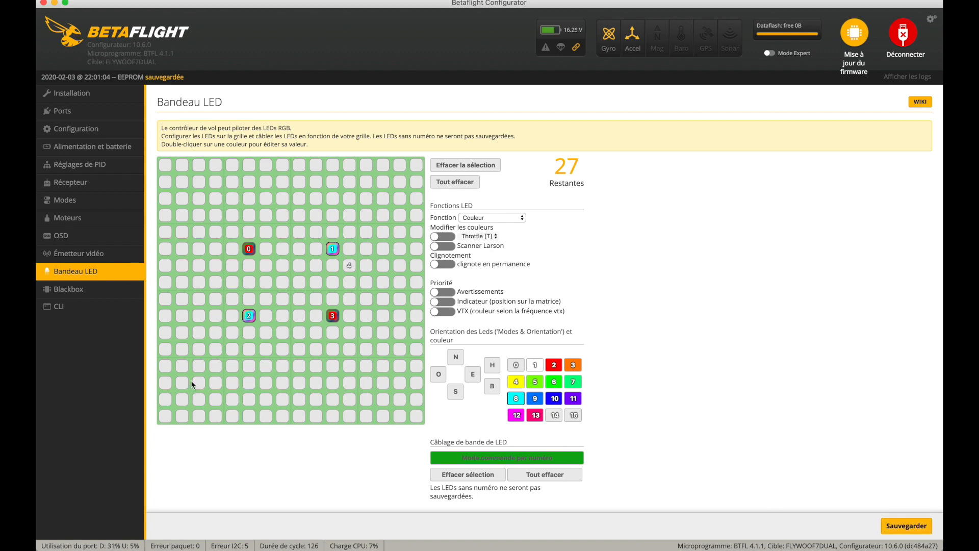
- Look over the Blackbox settings, and enable expert mode from the Installation page
{"action": "left_click", "coordinate": [63, 290]}
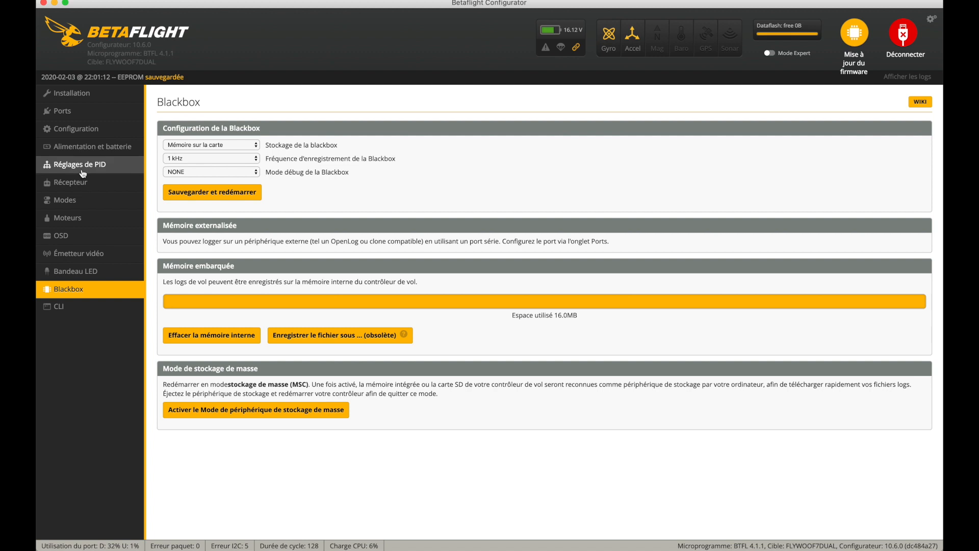
{"action": "left_click", "coordinate": [76, 93]}
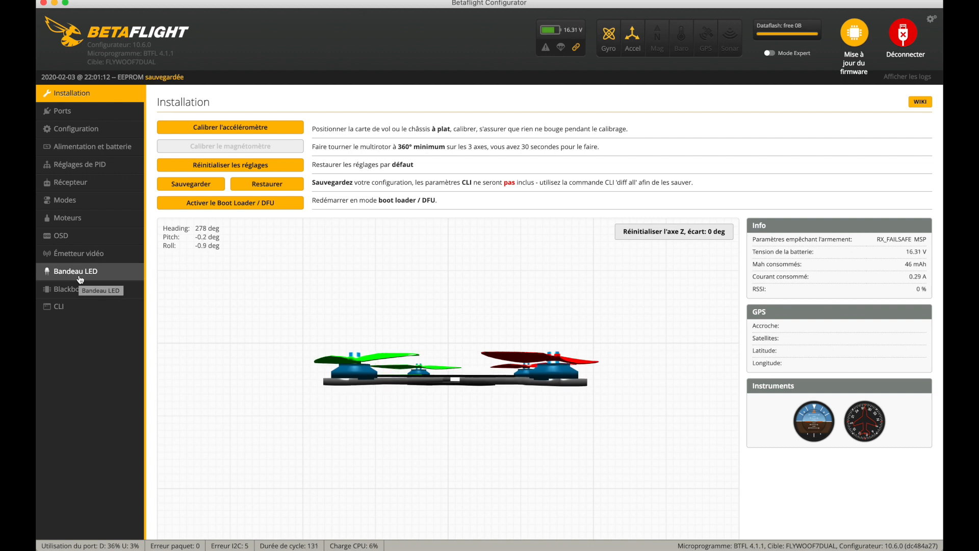
{"action": "left_click", "coordinate": [769, 54]}
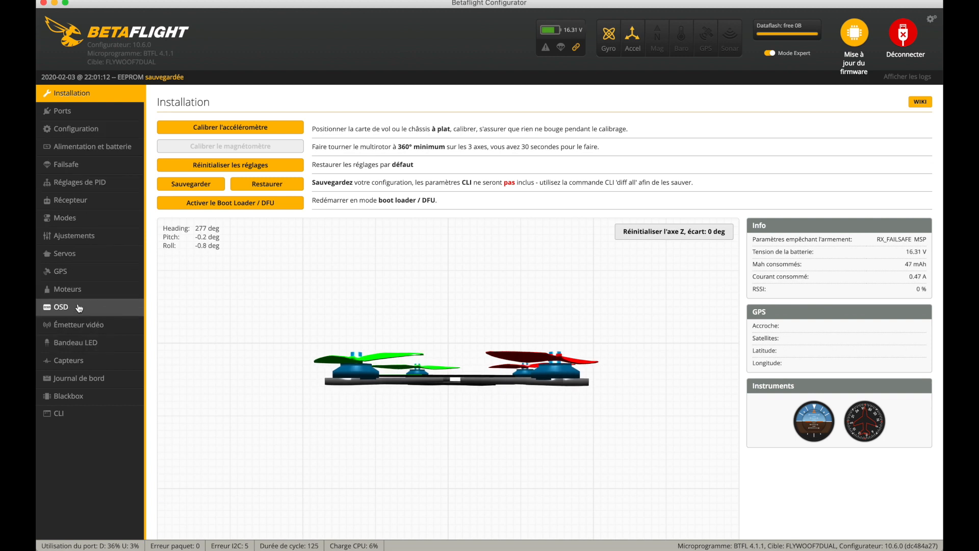
- View the GPS status, and set the Stage 2 failsafe procedure to Sauvetage GPS, saving with a reboot
{"action": "left_click", "coordinate": [70, 272]}
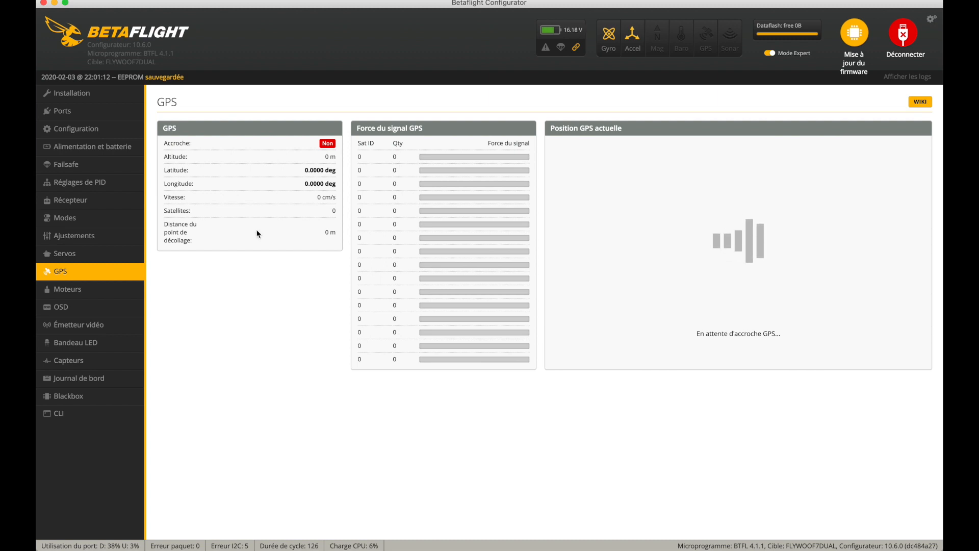
{"action": "left_click", "coordinate": [88, 166]}
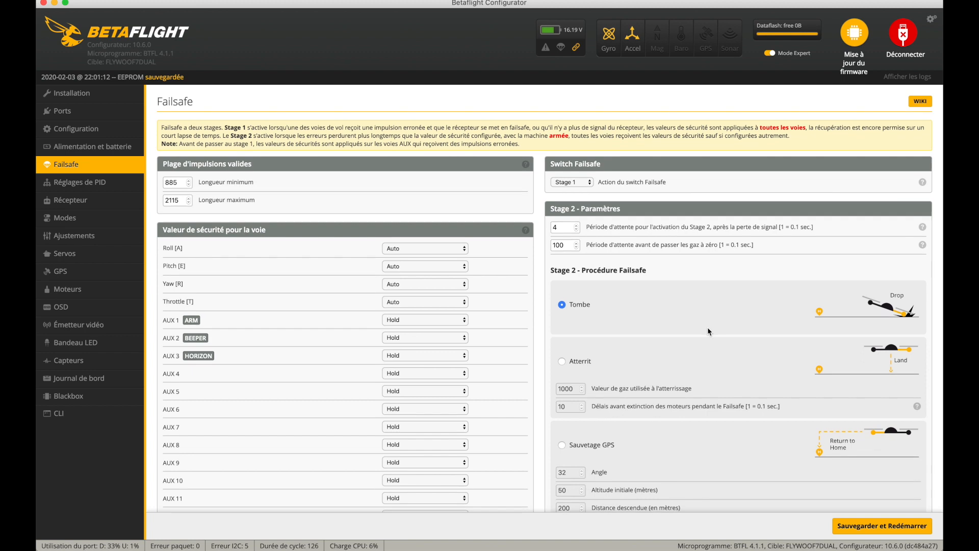
{"action": "scroll", "coordinate": [708, 326], "scroll_direction": "down", "scroll_amount": 4}
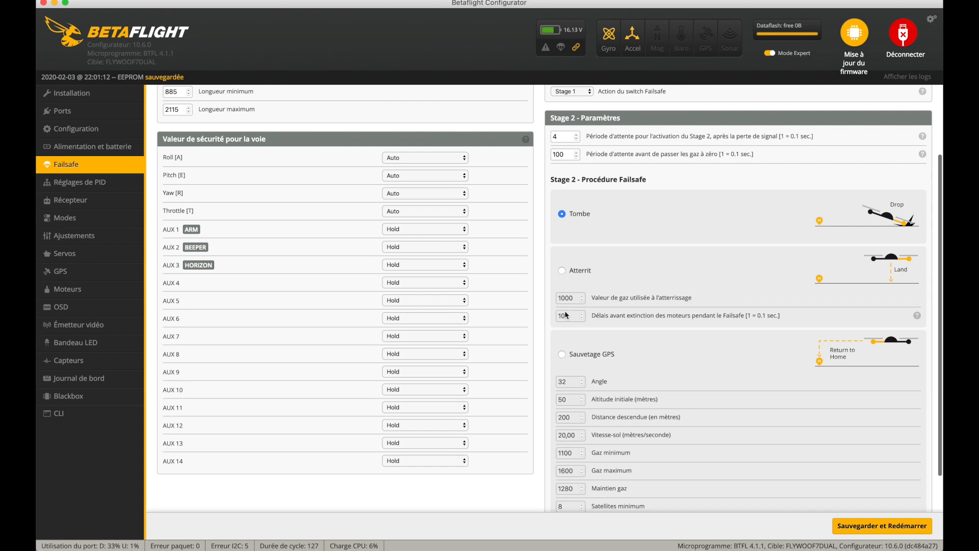
{"action": "left_click", "coordinate": [564, 353]}
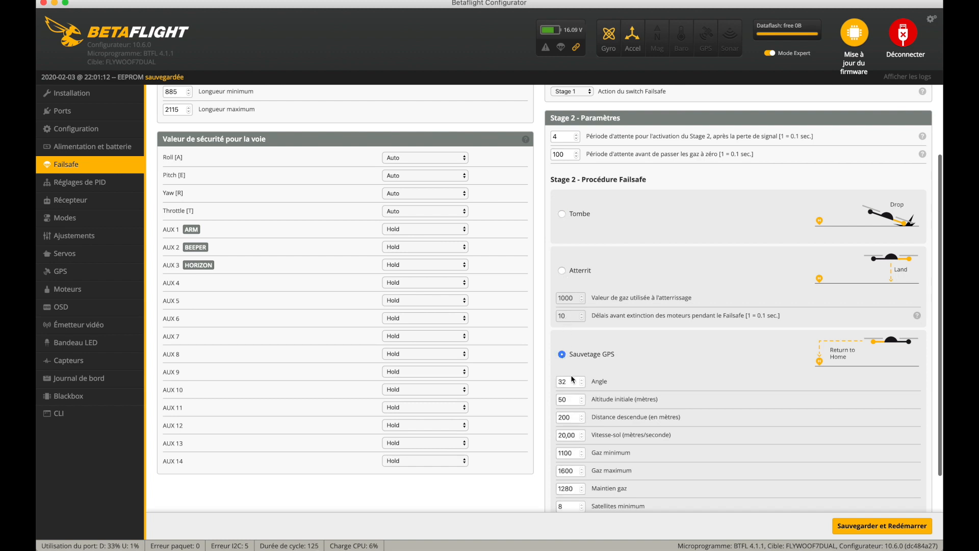
{"action": "scroll", "coordinate": [575, 382], "scroll_direction": "down", "scroll_amount": 1}
{"action": "scroll", "coordinate": [575, 382], "scroll_direction": "down", "scroll_amount": 2}
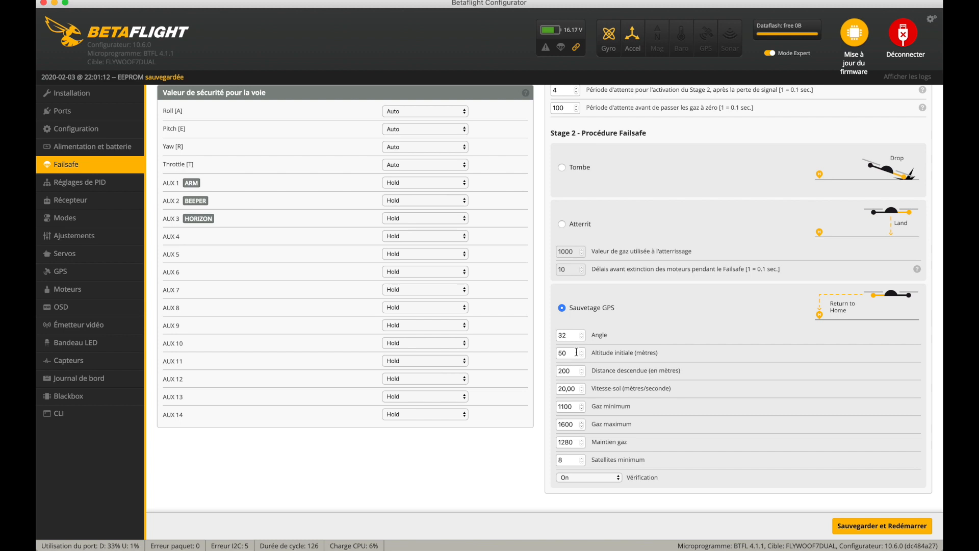
{"action": "left_click", "coordinate": [872, 526]}
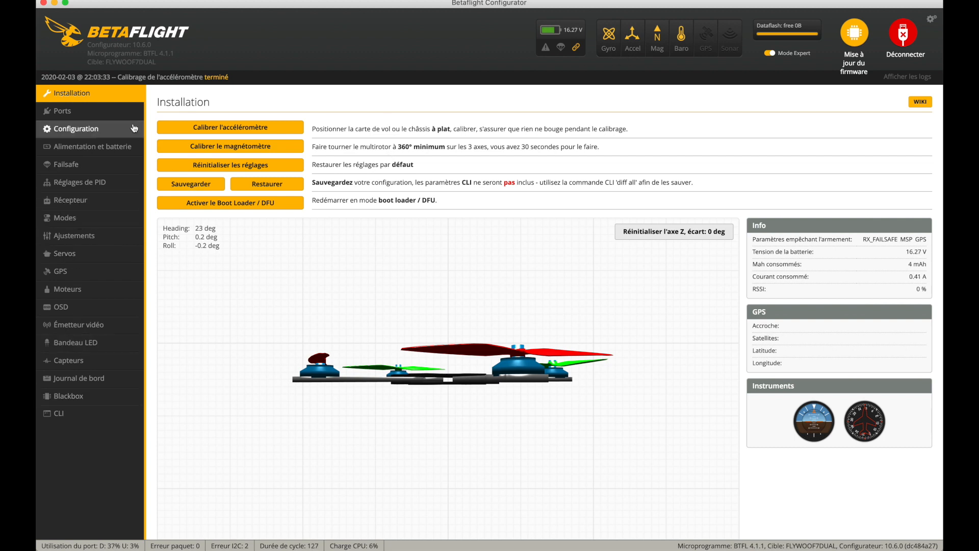
- Check the UART assignments on the Ports page, and disconnect the flight controller
{"action": "left_click", "coordinate": [62, 111]}
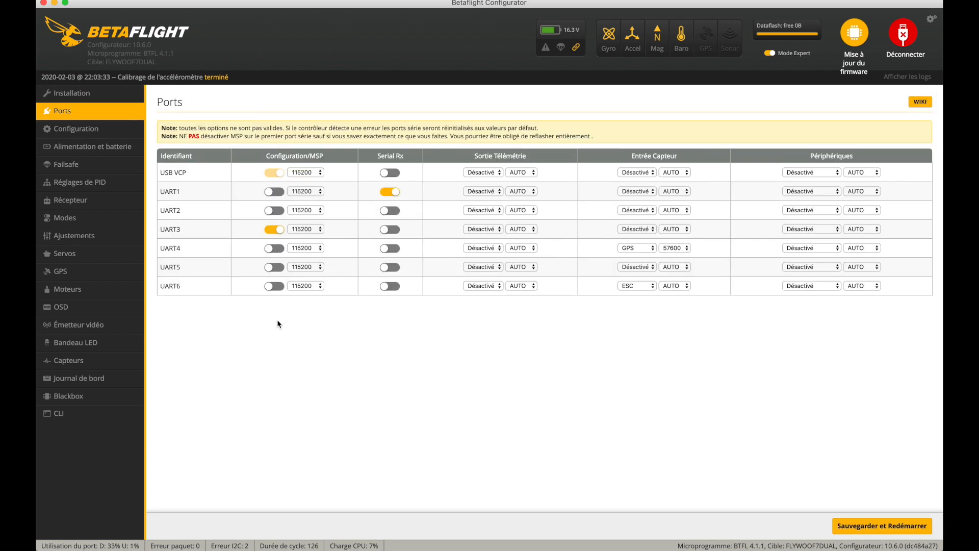
{"action": "left_click", "coordinate": [904, 32]}
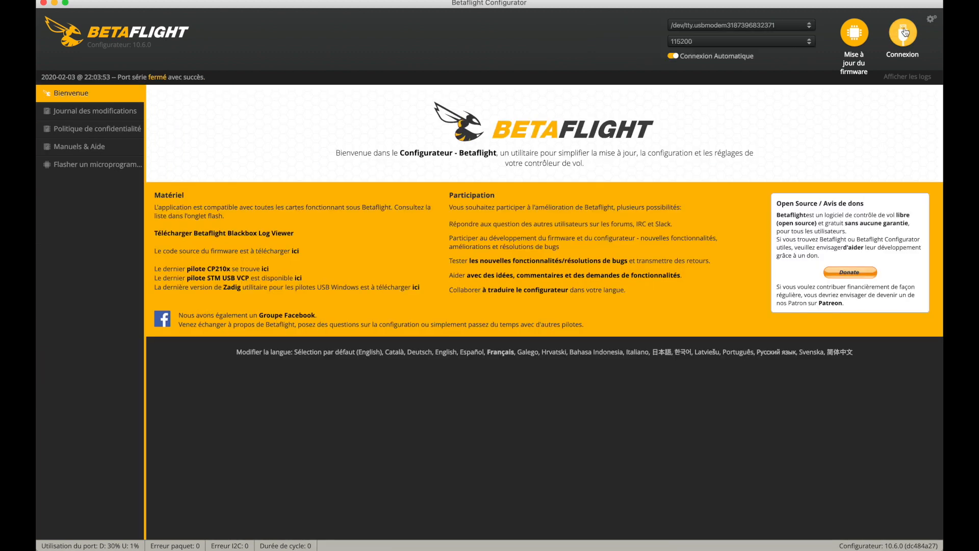